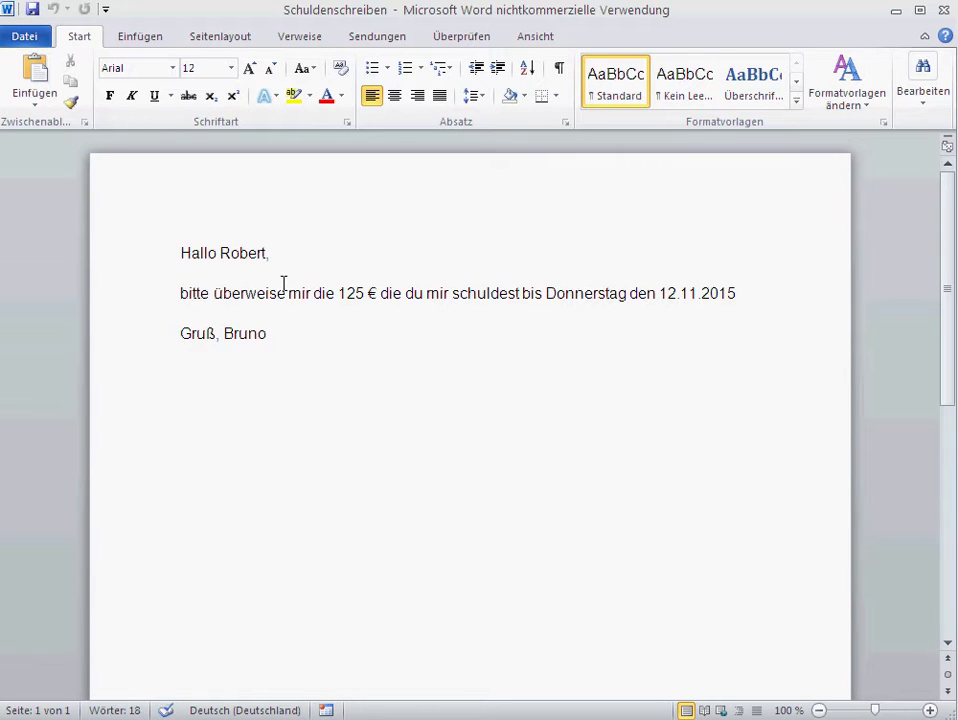
# - Make the Schuldenschreiben document a mail-merge letter
pyautogui.hotkey('alt', 'Tab')
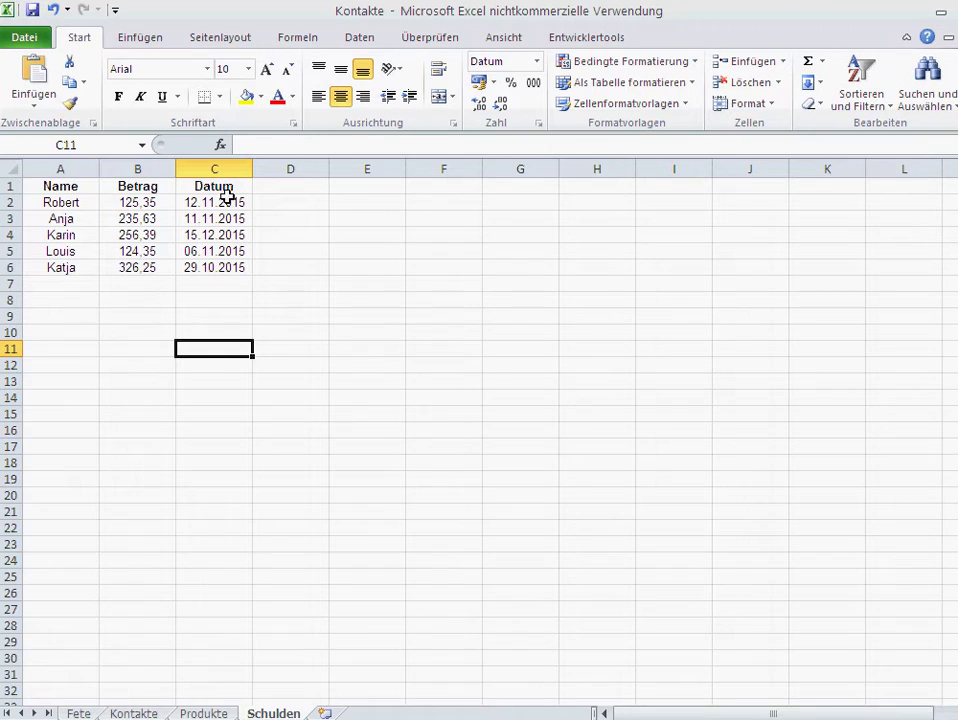
pyautogui.hotkey('alt', 'Tab')
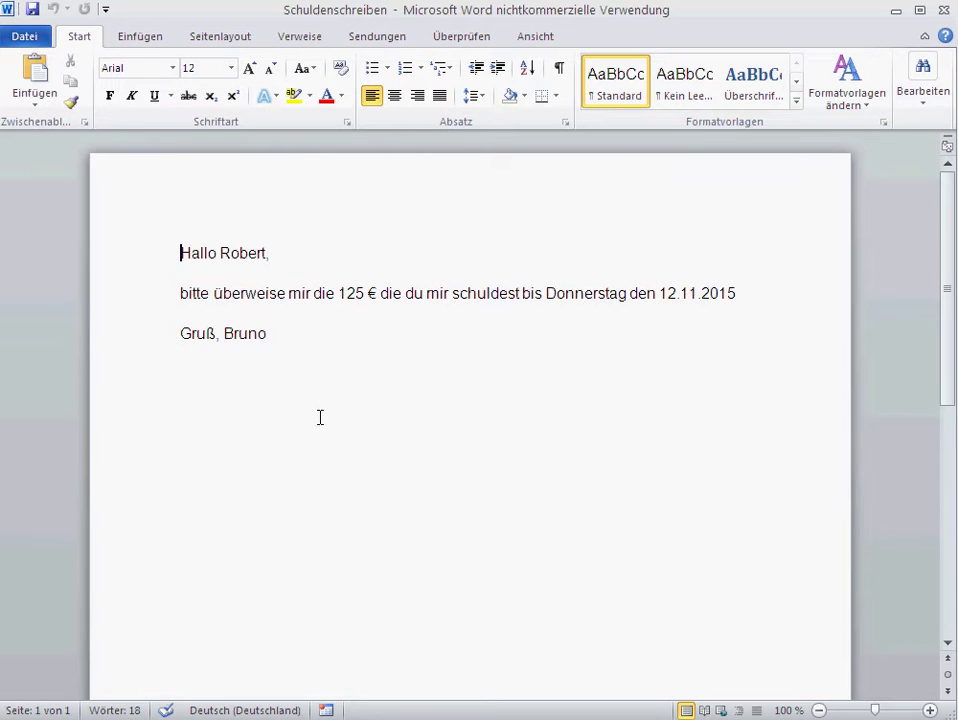
pyautogui.click(379, 38)
pyautogui.click(200, 62)
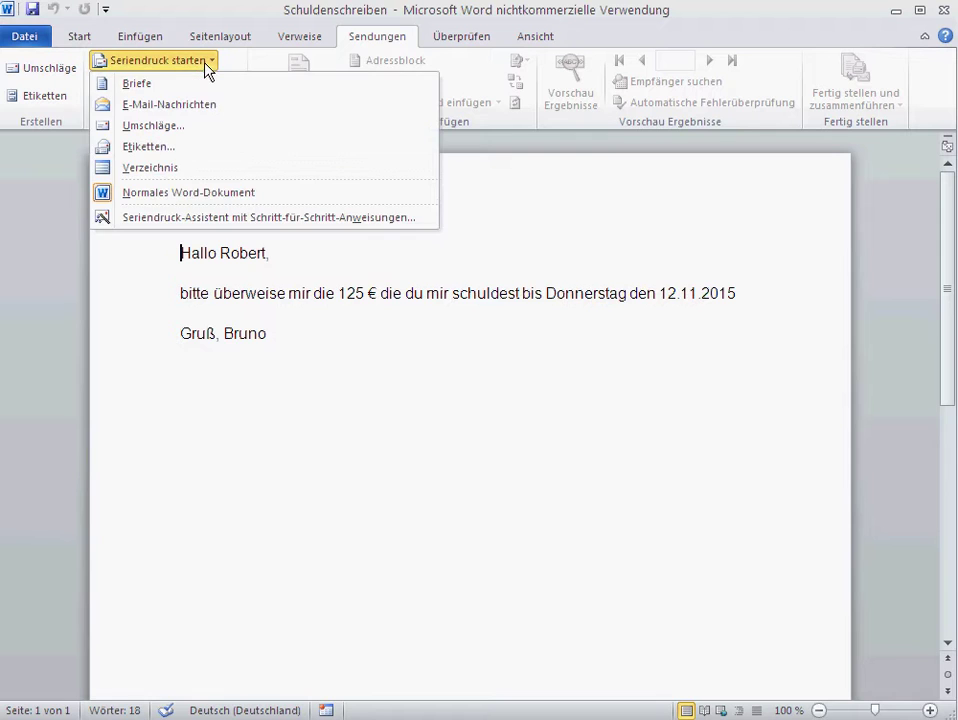
pyautogui.click(182, 88)
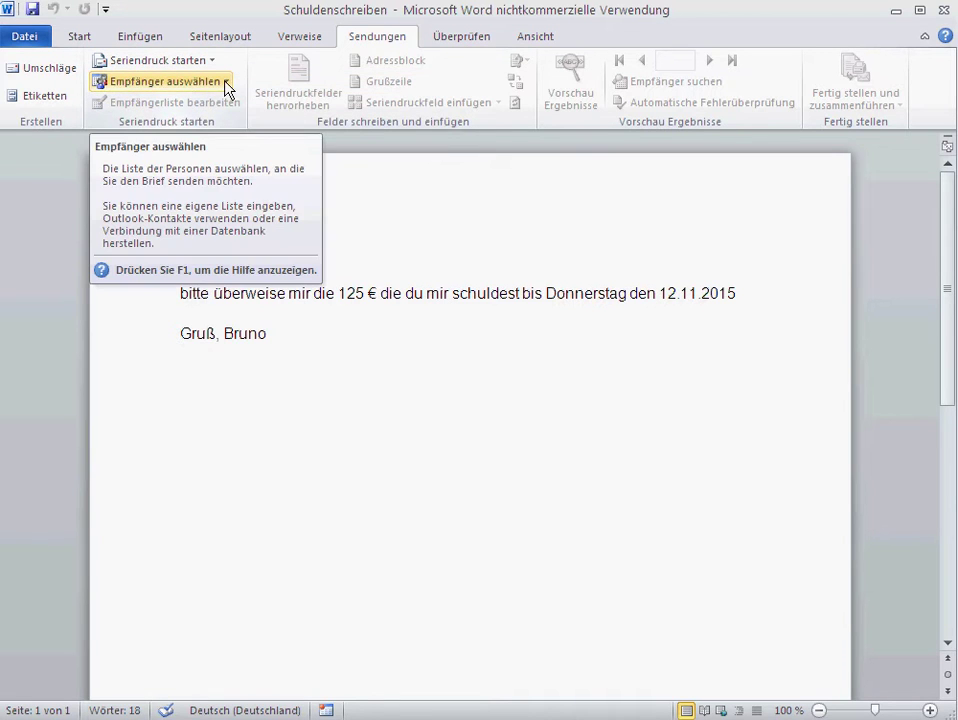
# - Use the Schulden$ table of the Kontakte workbook as the recipient list
pyautogui.click(227, 88)
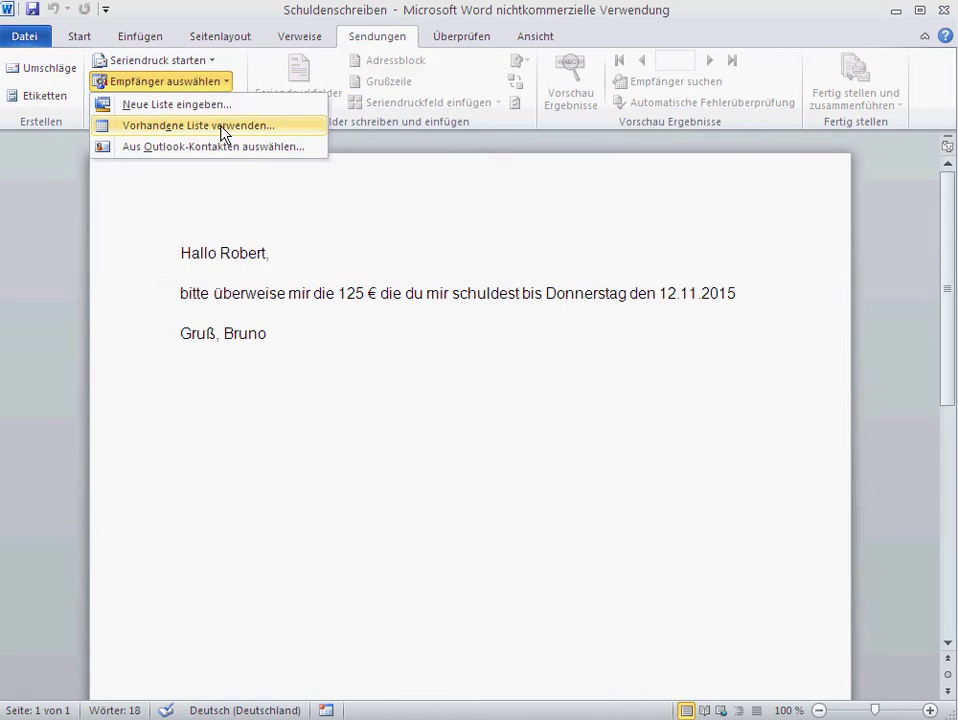
pyautogui.click(220, 126)
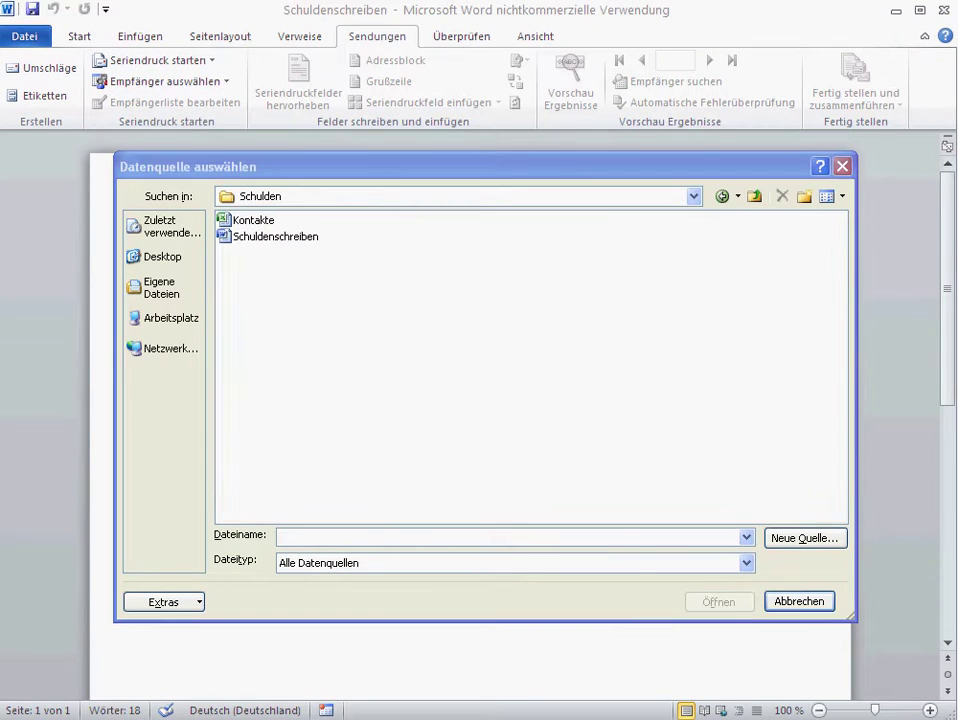
pyautogui.doubleClick(238, 223)
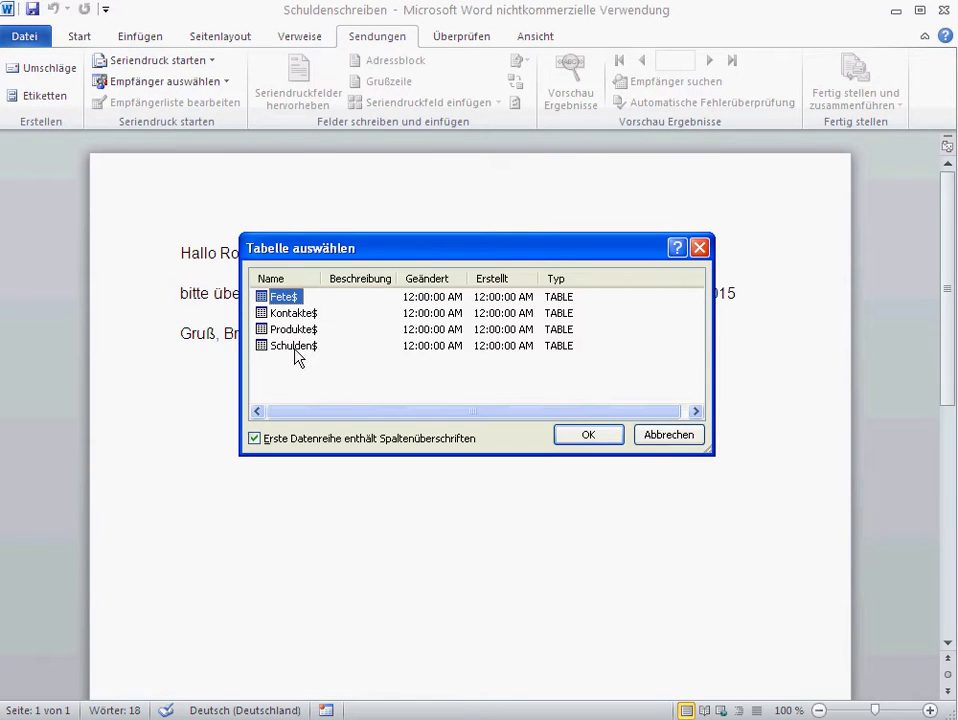
pyautogui.click(294, 346)
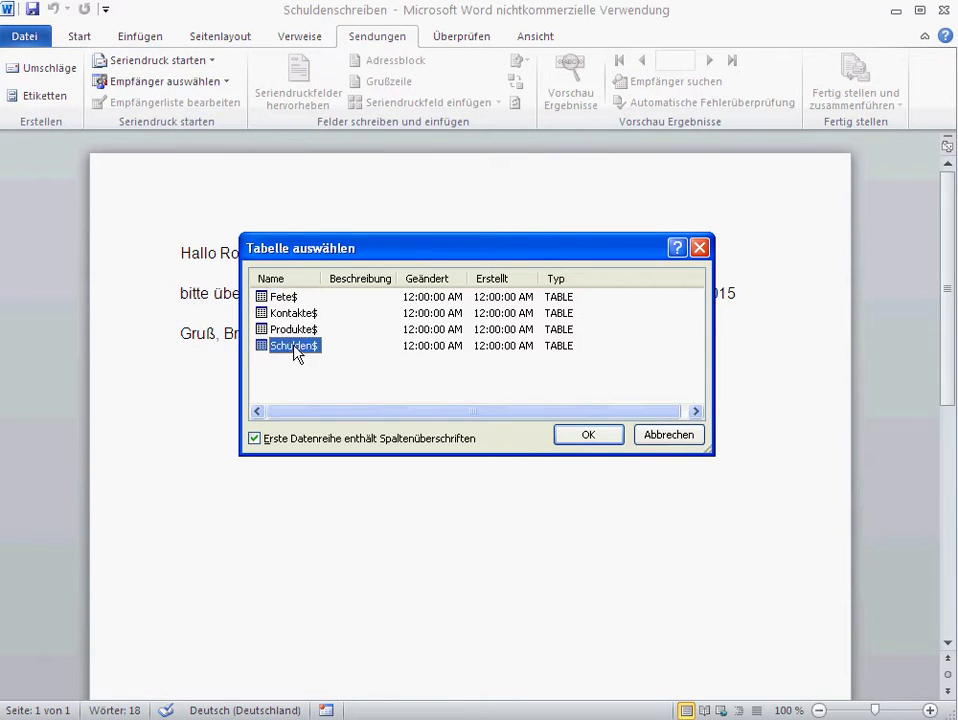
pyautogui.click(588, 445)
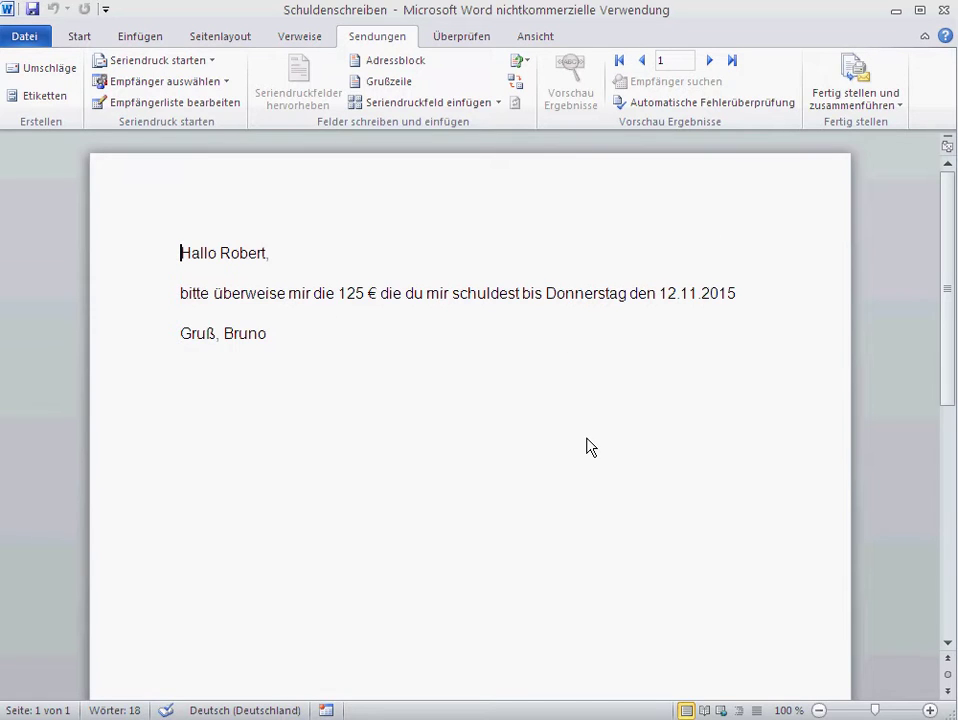
# - Swap the greeting name, 125 and 12.11.2015 for the «Name», «Betrag» and «Datum» fields
pyautogui.doubleClick(241, 254)
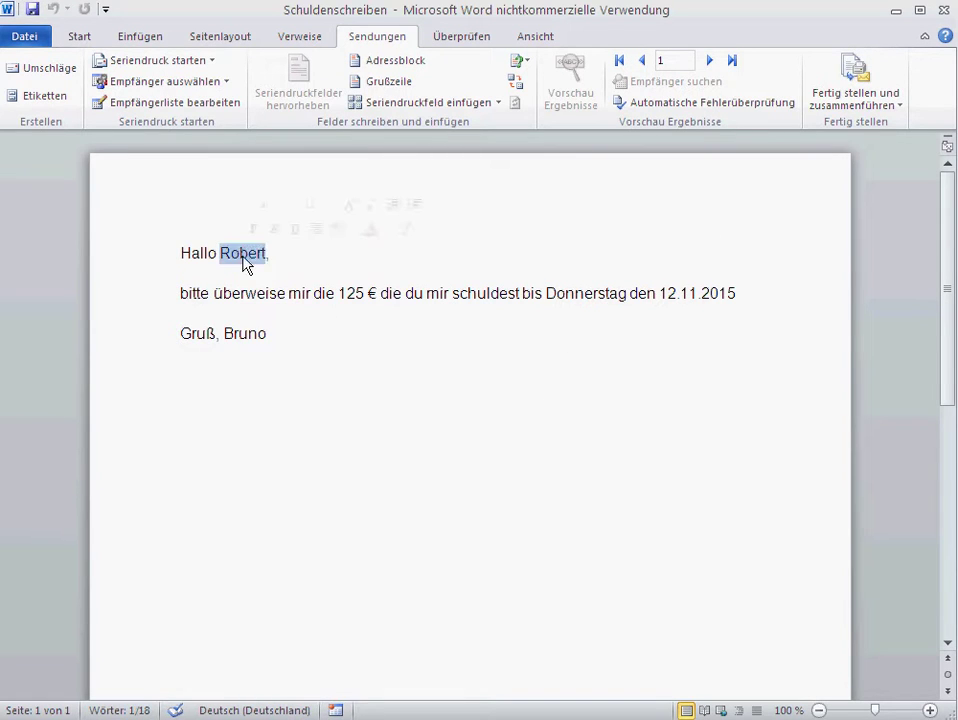
pyautogui.click(495, 104)
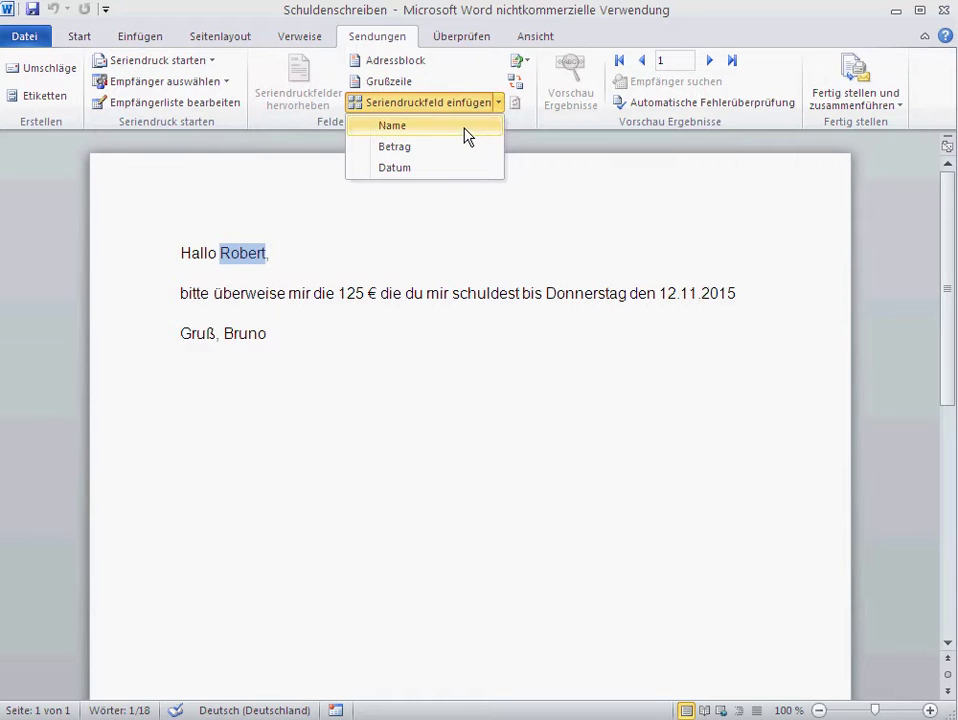
pyautogui.click(465, 128)
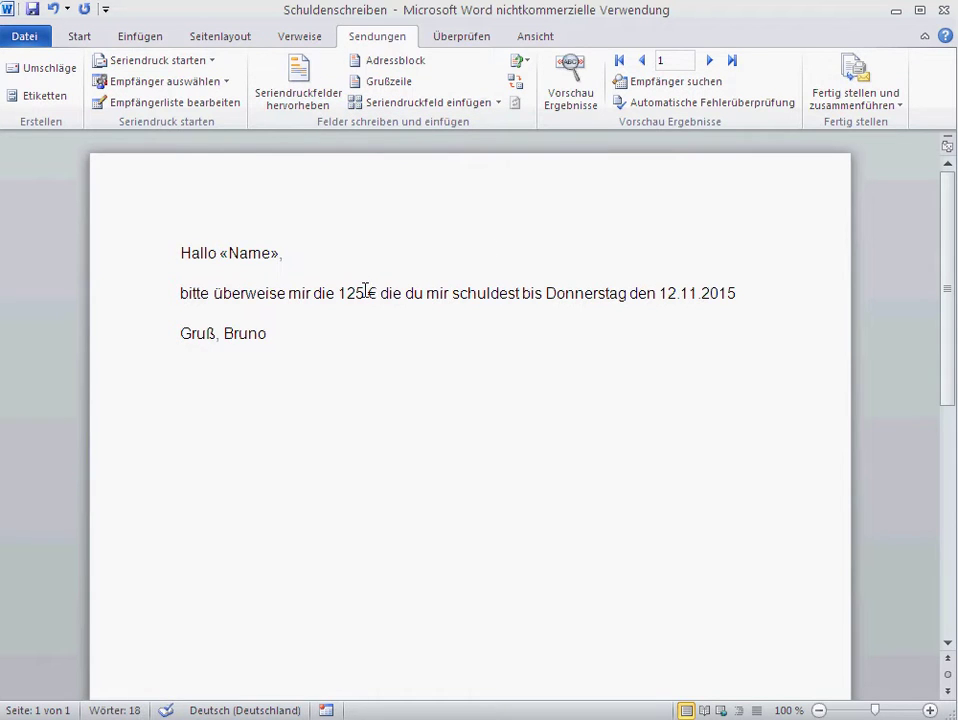
pyautogui.doubleClick(356, 293)
pyautogui.click(497, 104)
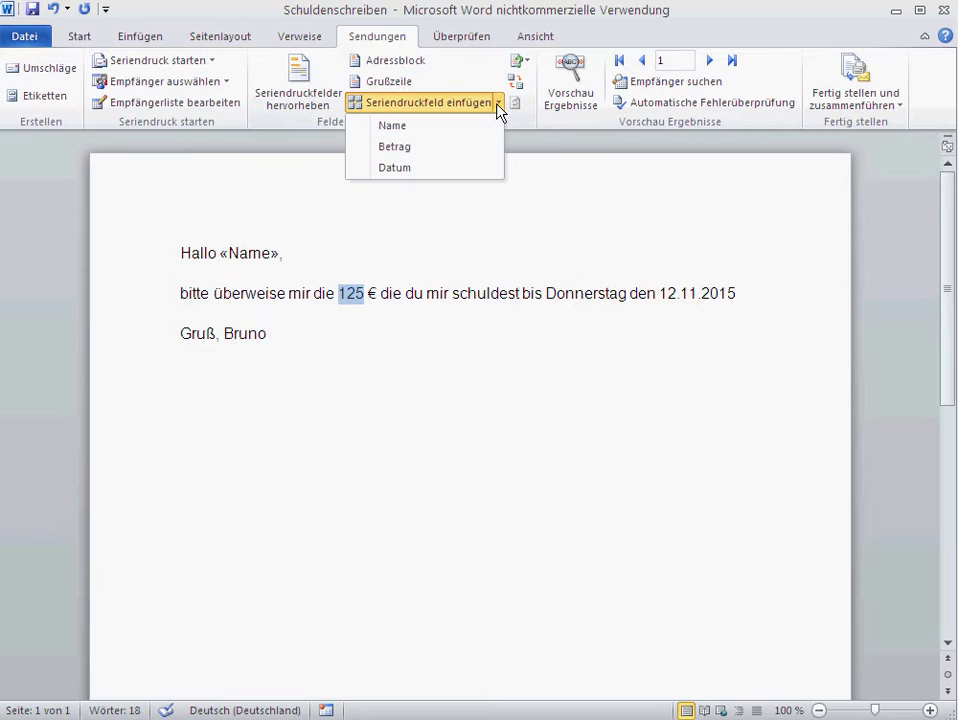
pyautogui.click(453, 148)
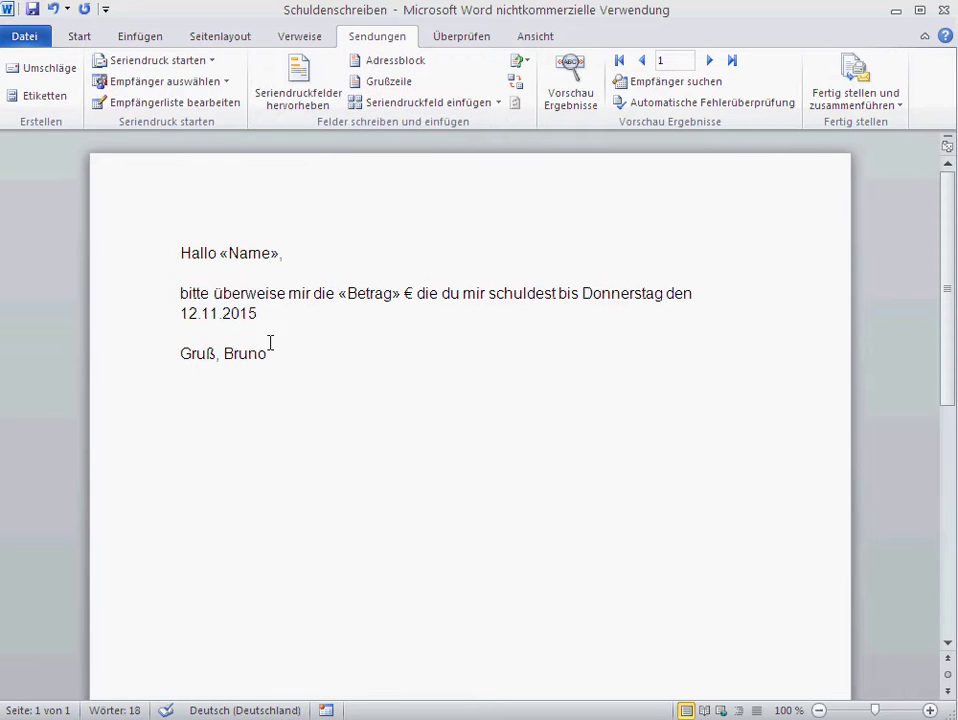
pyautogui.moveTo(258, 313); pyautogui.dragTo(180, 313)
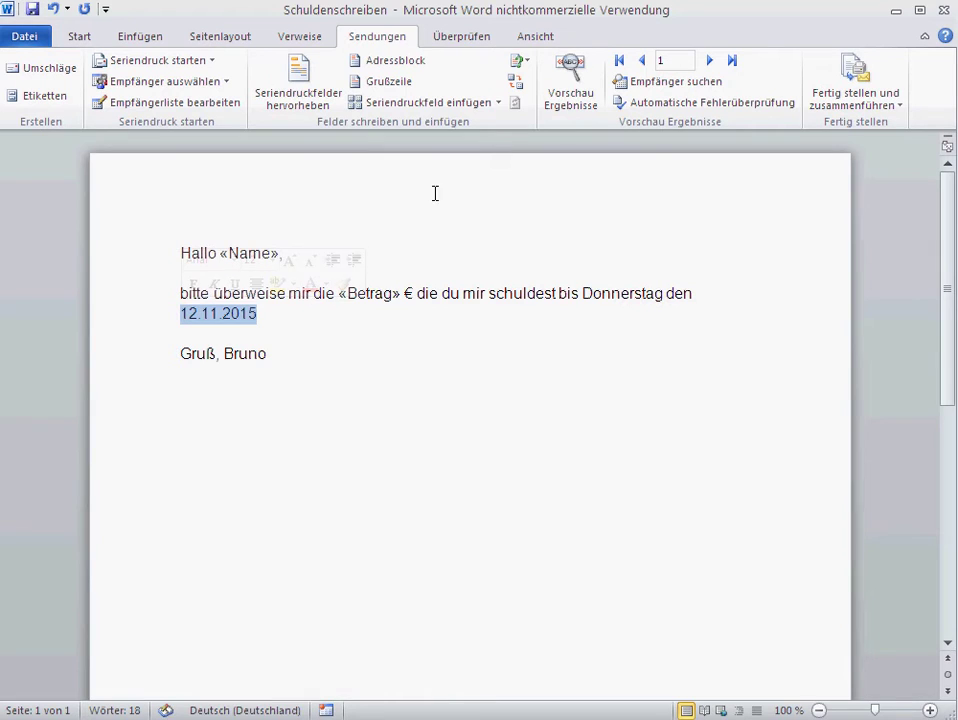
pyautogui.click(497, 103)
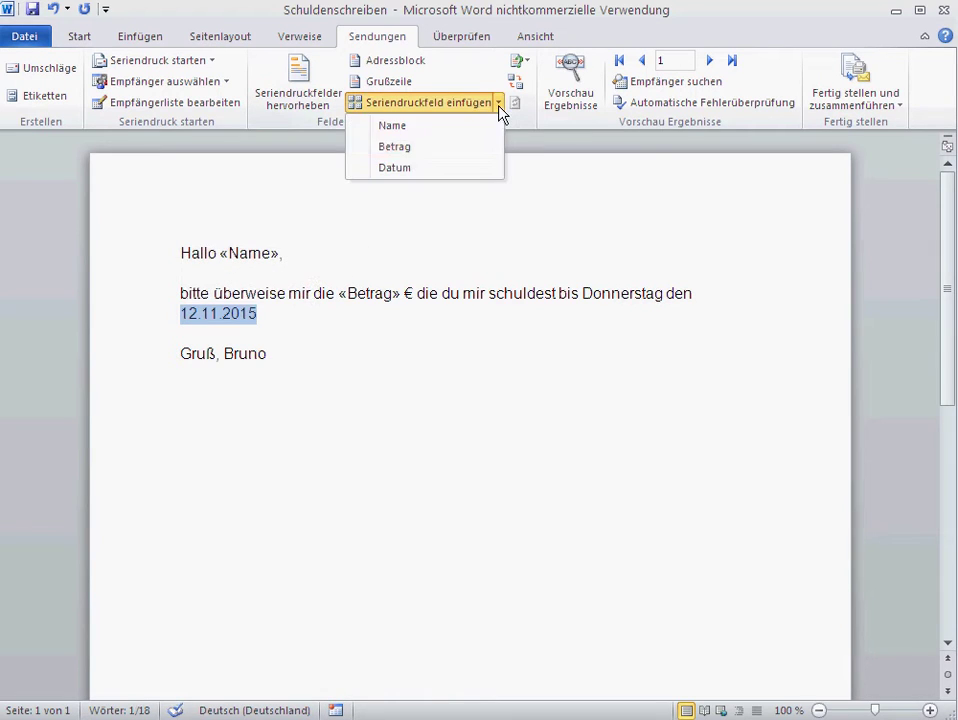
pyautogui.click(443, 168)
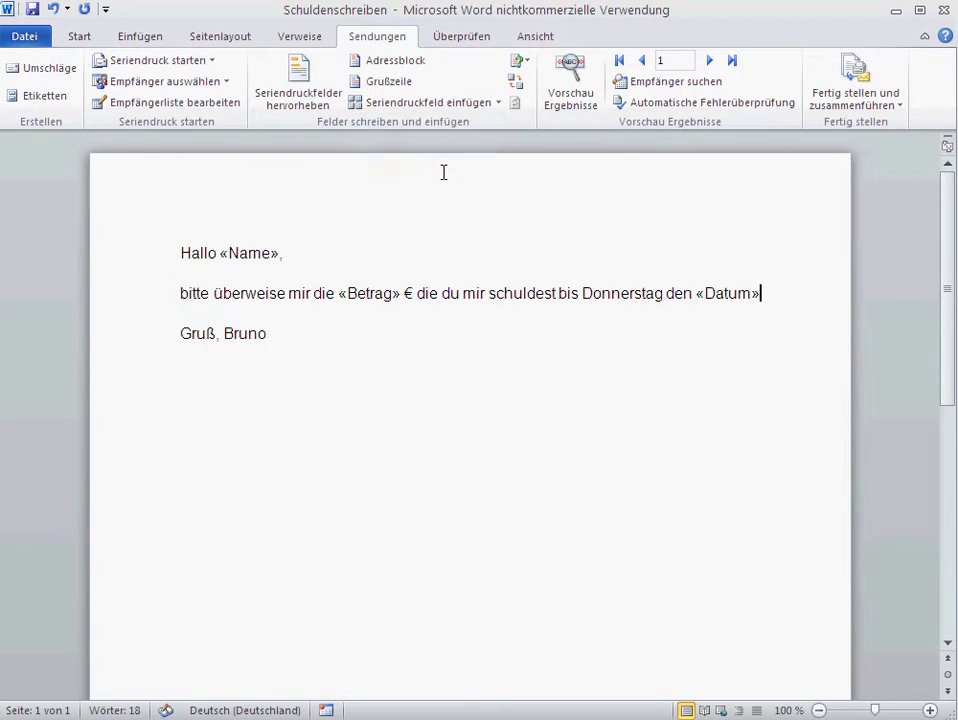
# - Preview the first merged letter with the Kontakte workbook placed below it for comparison
pyautogui.click(590, 96)
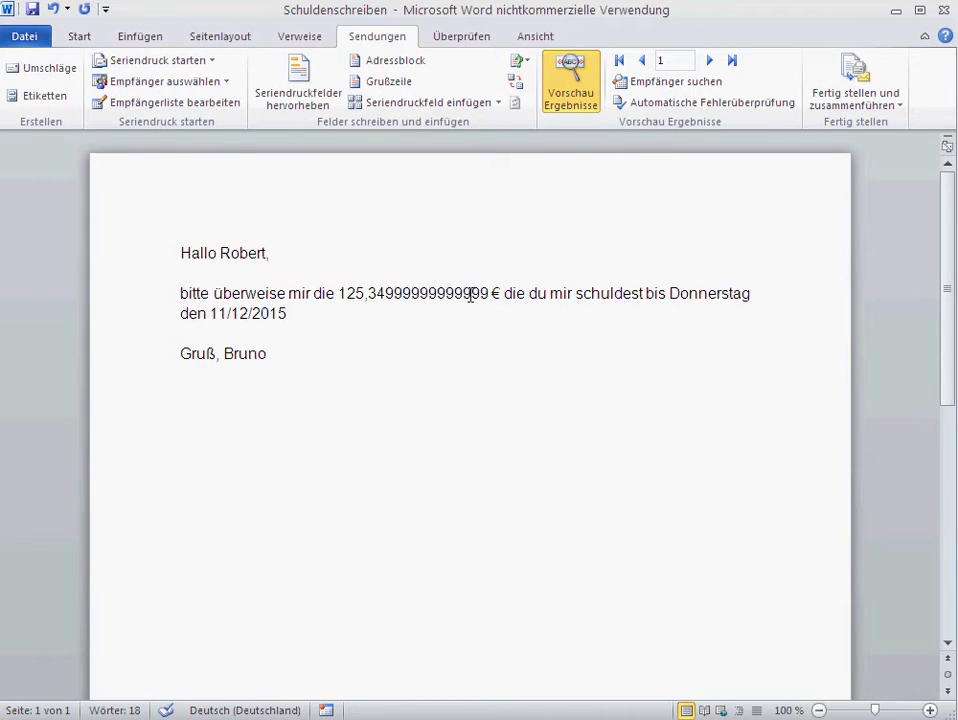
pyautogui.hotkey('alt', 'Tab')
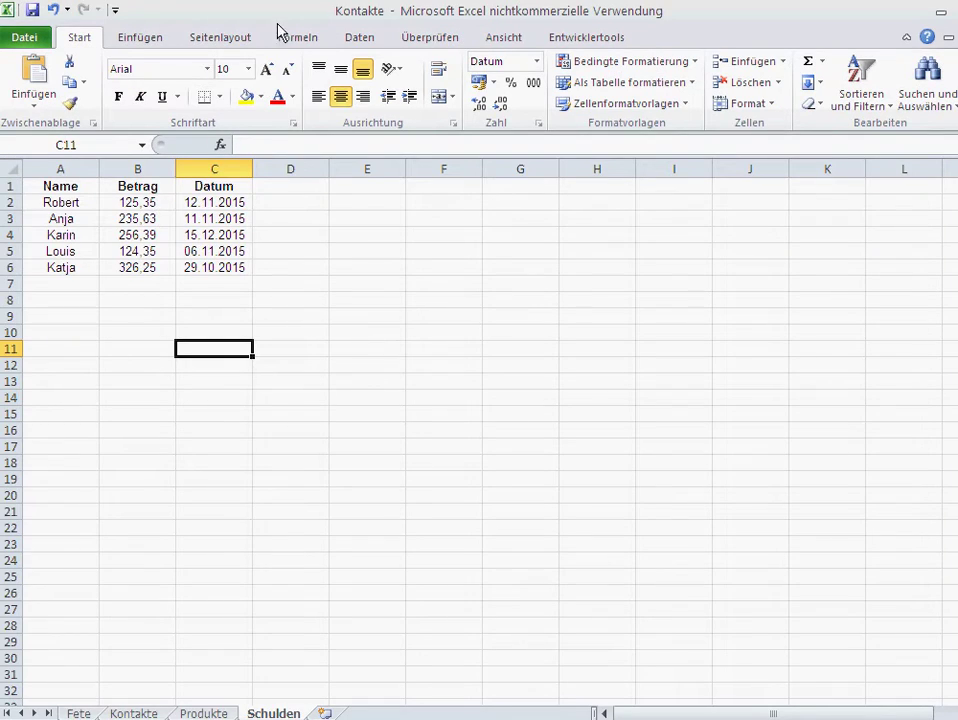
pyautogui.moveTo(211, 10)
pyautogui.mouseDown()
pyautogui.moveTo(283, 368)
pyautogui.moveTo(276, 390)
pyautogui.mouseUp()
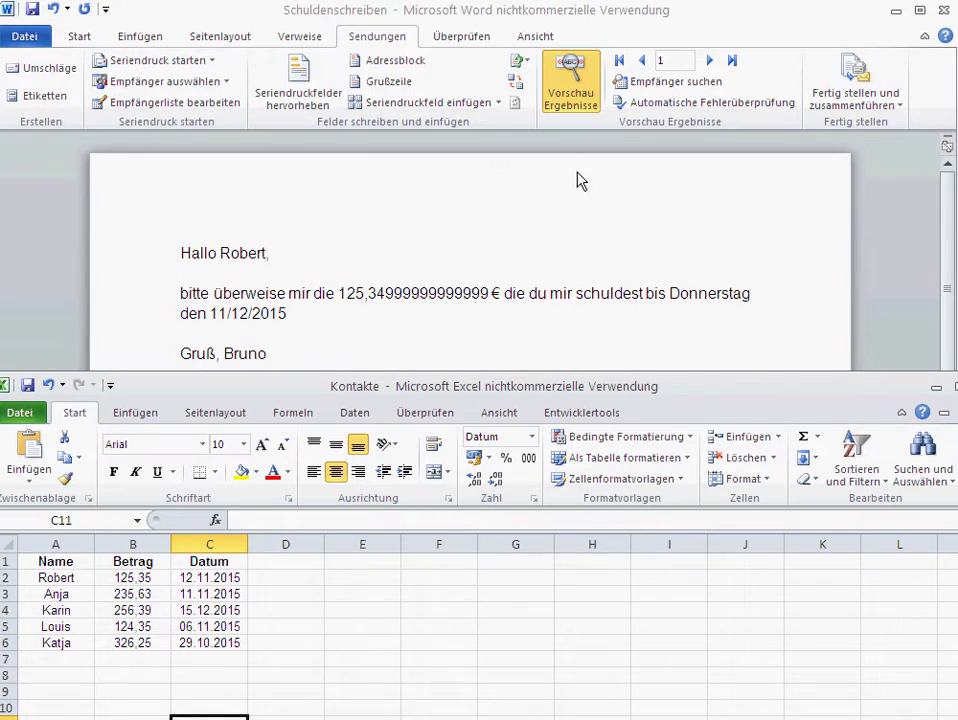
pyautogui.click(552, 205)
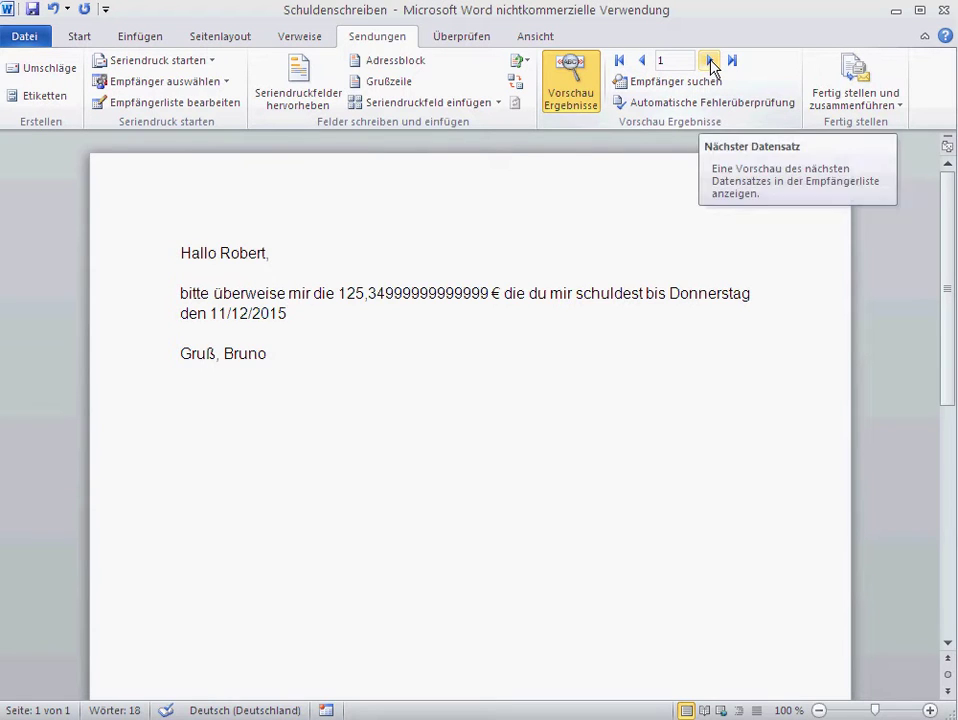
# - Step the preview to recipients 2 and 3, comparing against the workbook values
pyautogui.click(710, 62)
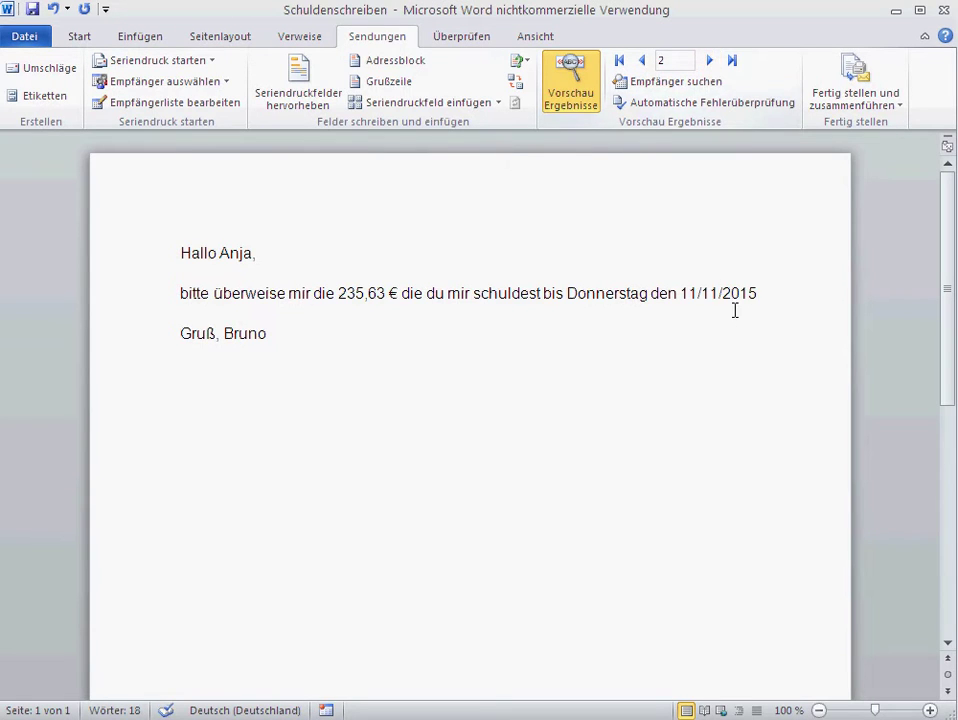
pyautogui.click(708, 62)
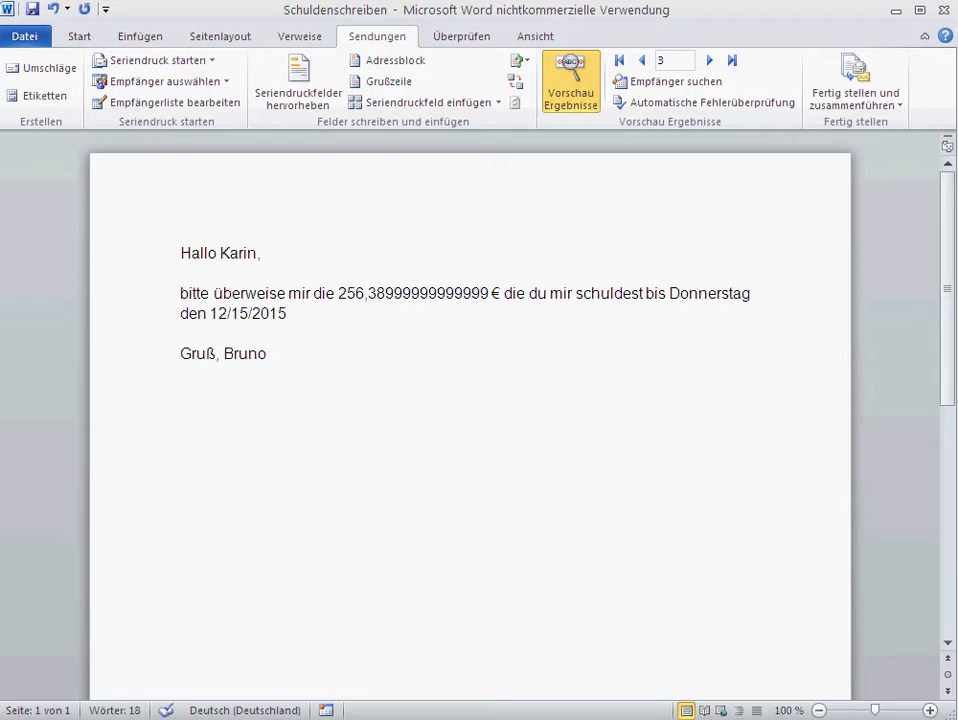
pyautogui.hotkey('alt', 'Tab')
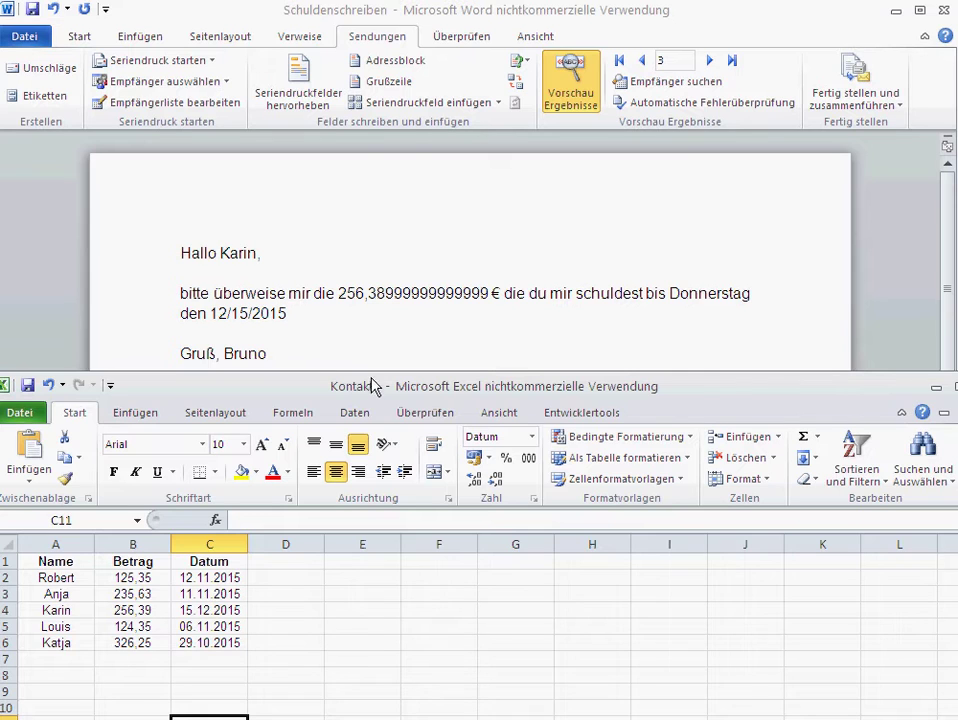
pyautogui.hotkey('alt', 'Tab')
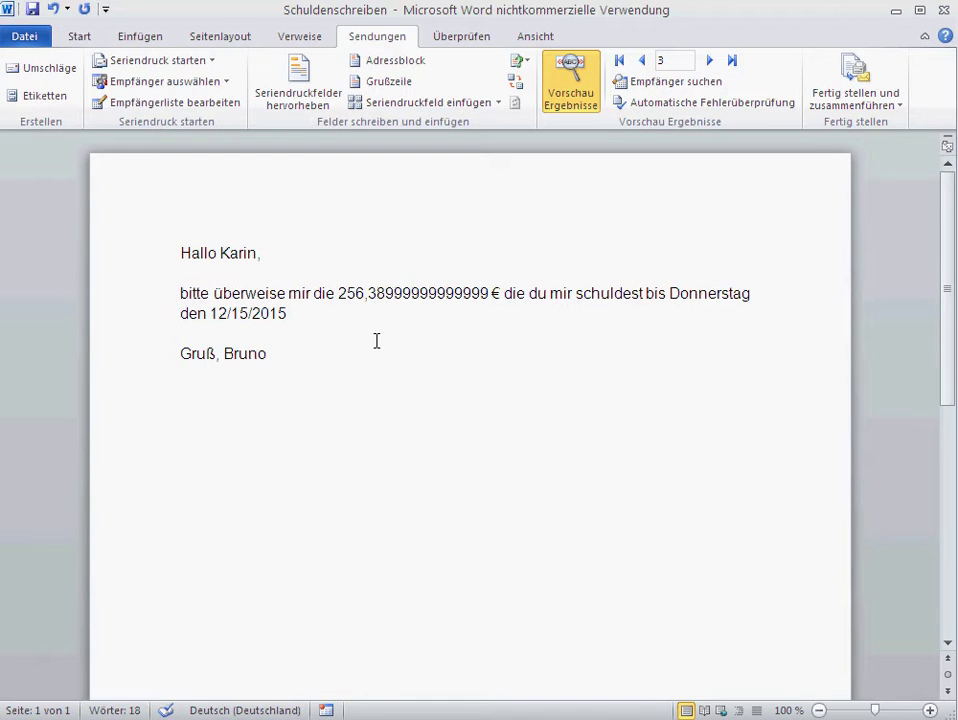
pyautogui.hotkey('alt', 'Tab')
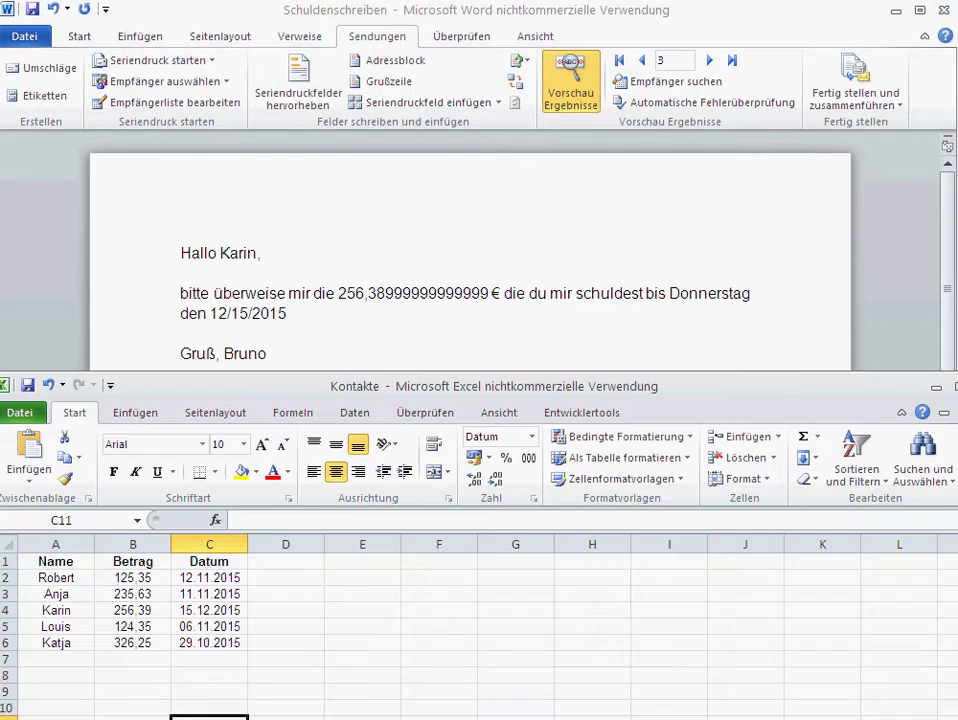
# - Enter the heading Betrag_Brief in D1 and autofit column D to it
pyautogui.moveTo(359, 389)
pyautogui.mouseDown()
pyautogui.moveTo(370, 97)
pyautogui.moveTo(362, 17)
pyautogui.mouseUp()
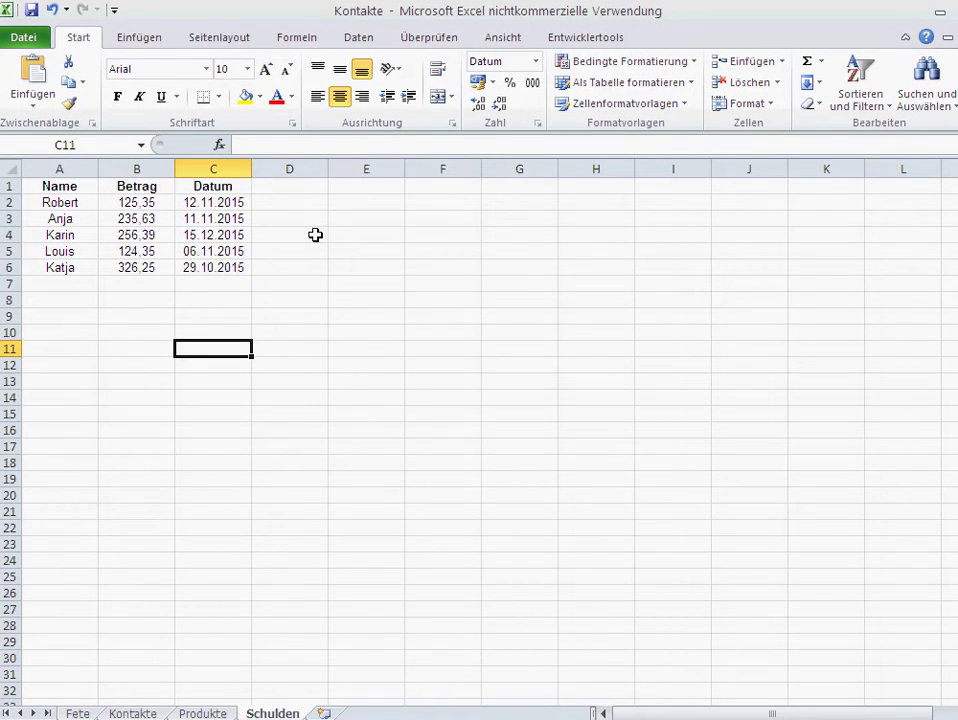
pyautogui.click(280, 191)
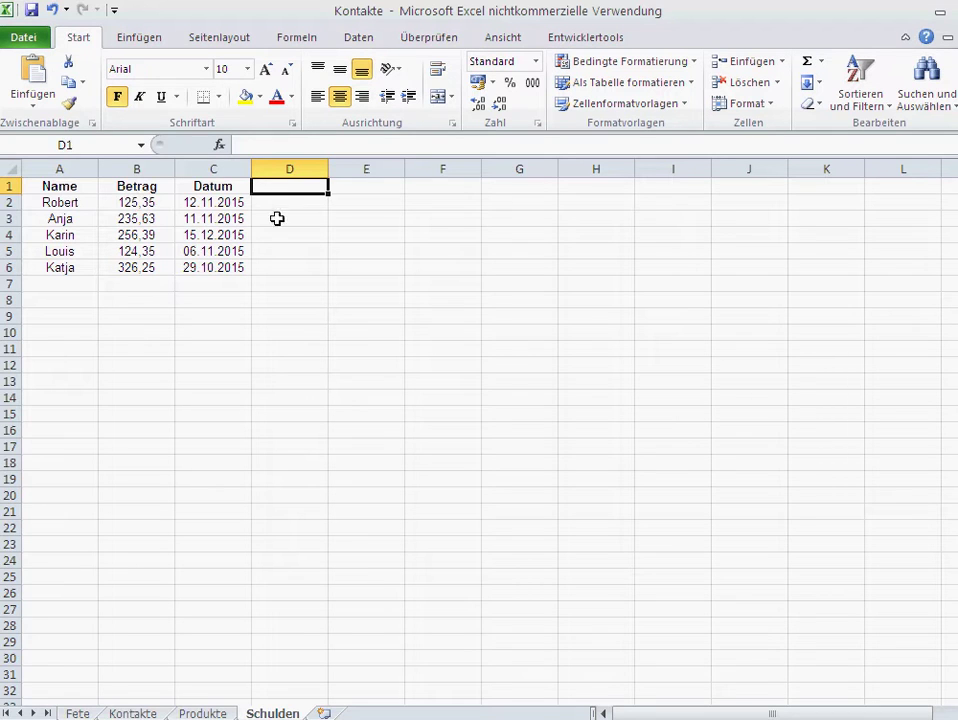
pyautogui.write('B')
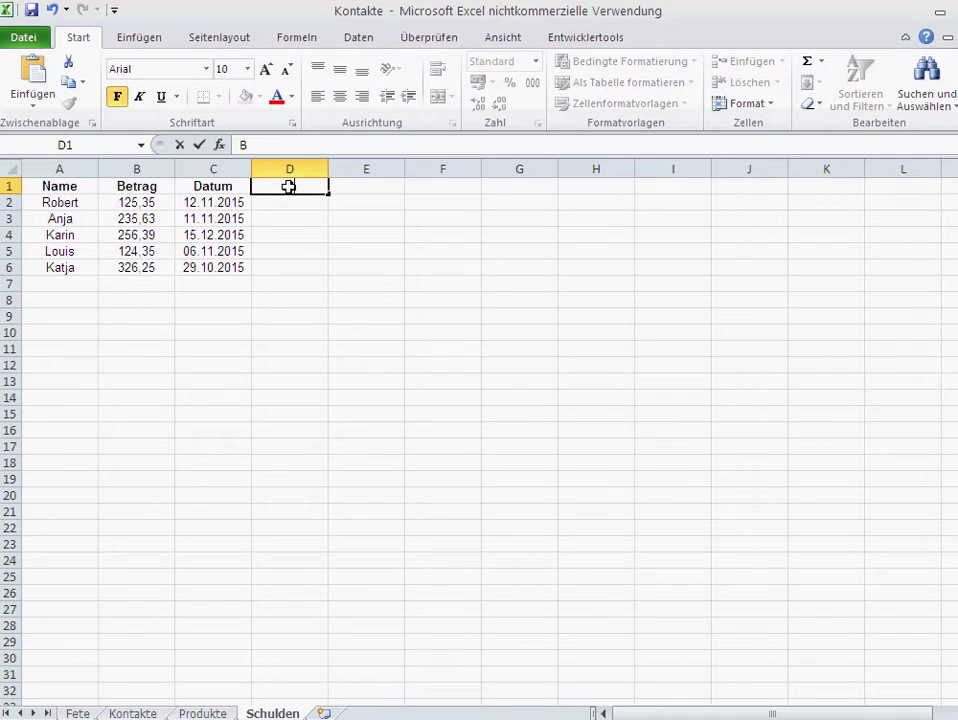
pyautogui.write('etrag')
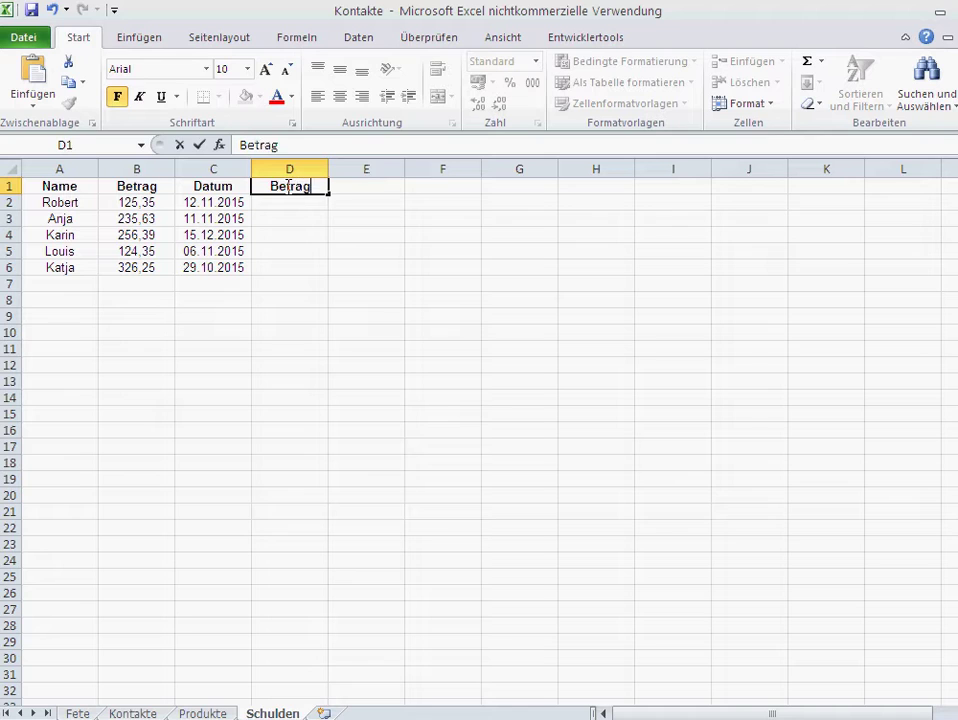
pyautogui.write('_')
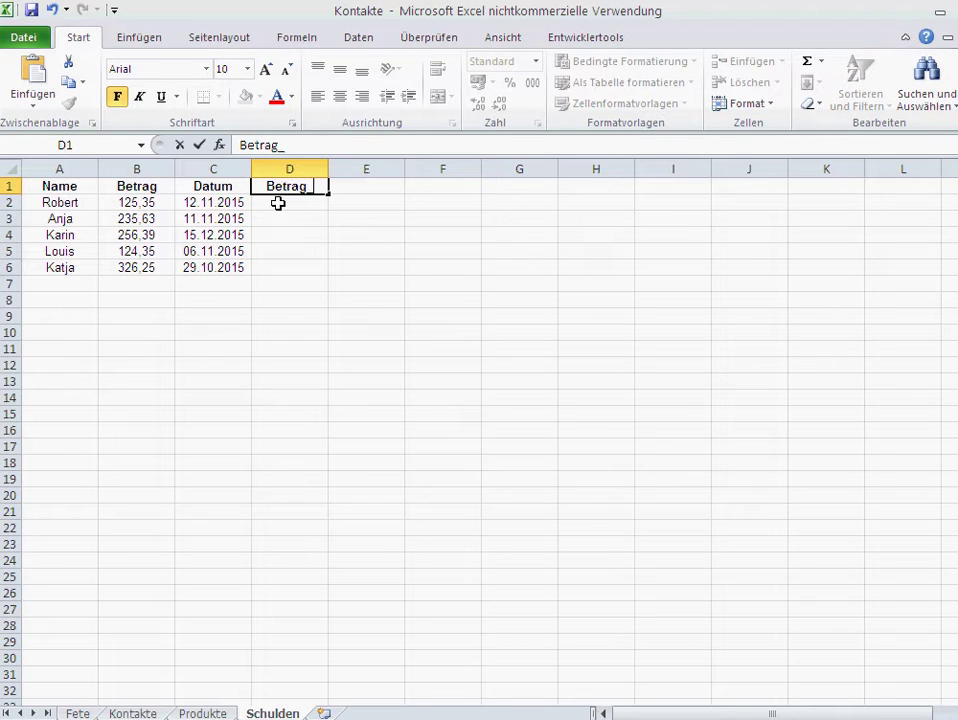
pyautogui.write('Brief')
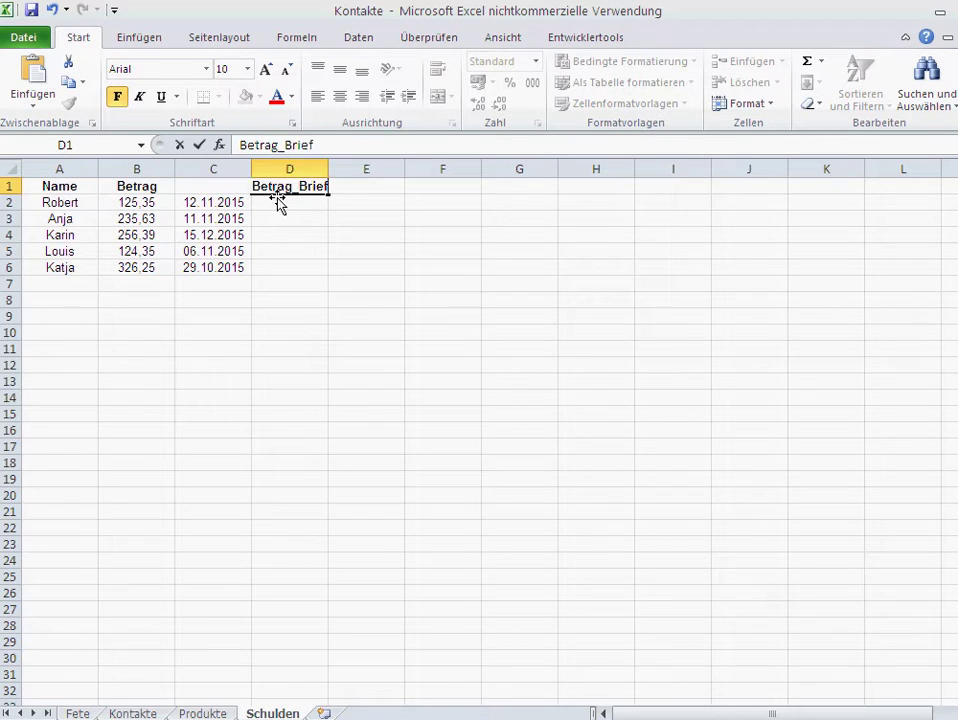
pyautogui.press('Return')
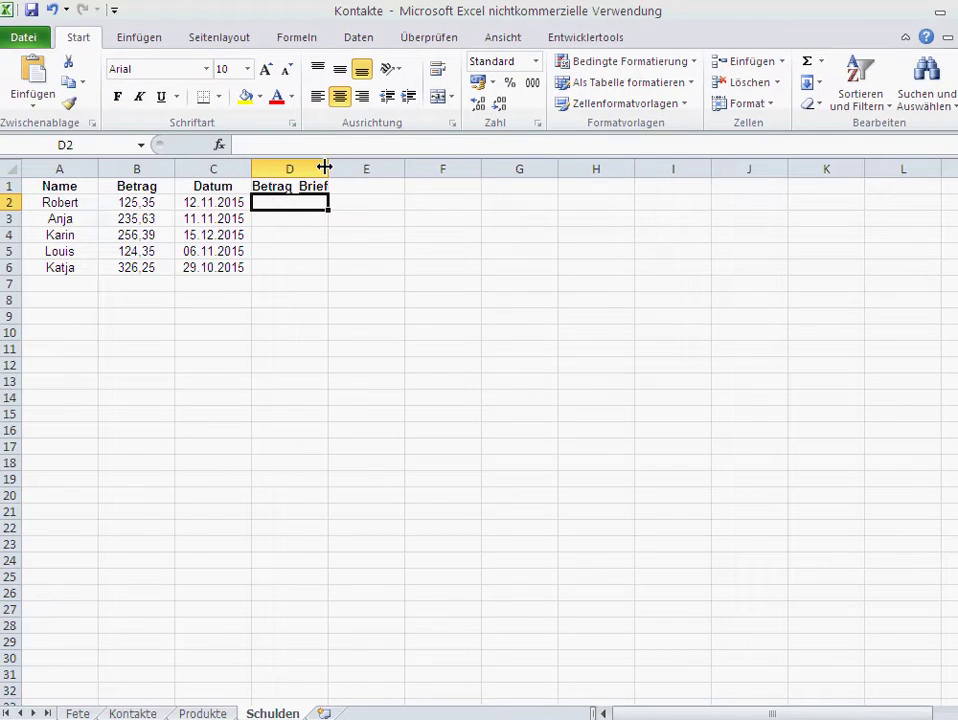
pyautogui.doubleClick(324, 168)
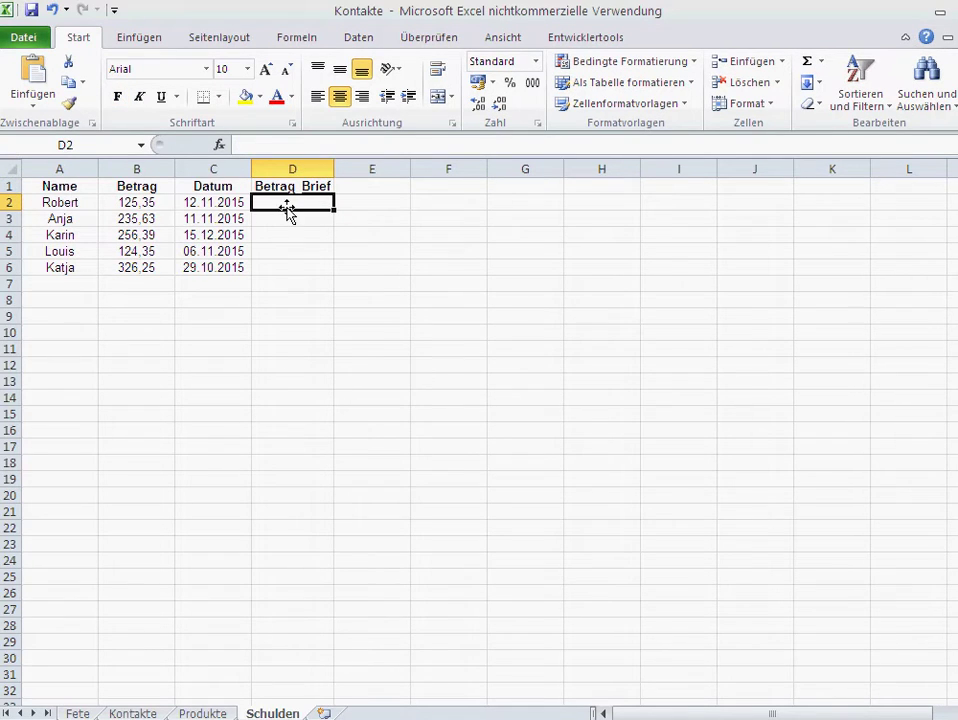
# - For cell D2, browse the Text function category and pick TEXT
pyautogui.click(219, 146)
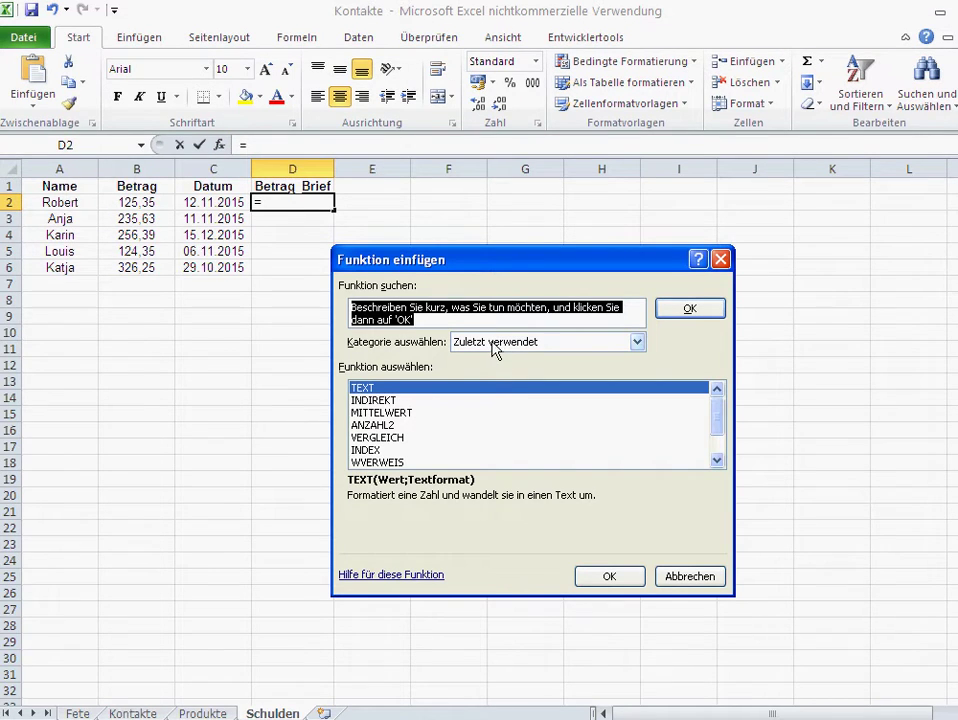
pyautogui.click(545, 344)
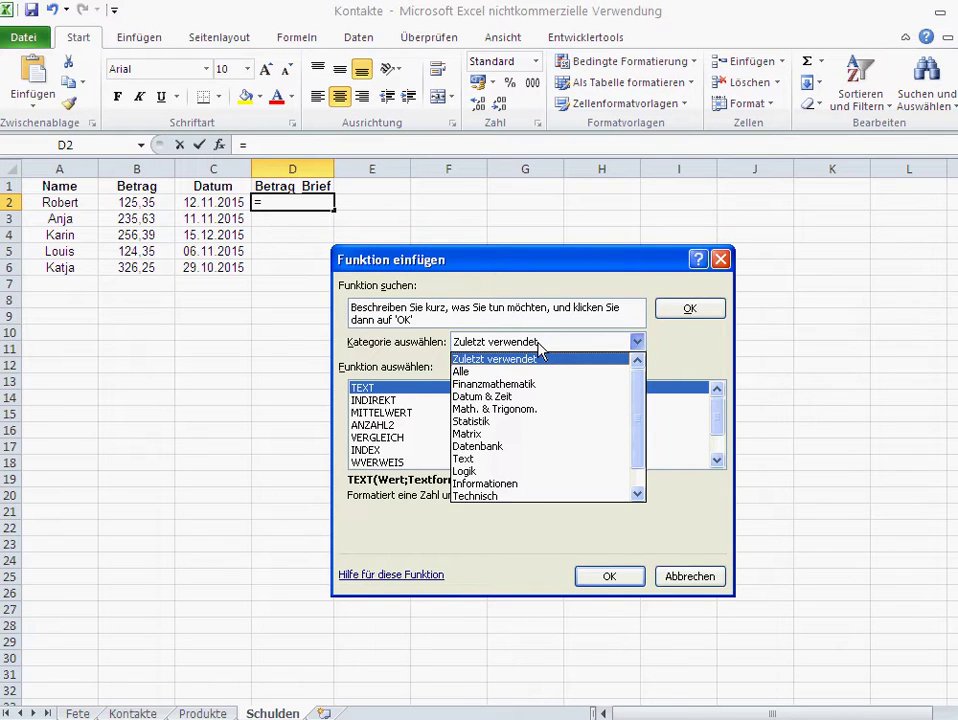
pyautogui.click(505, 459)
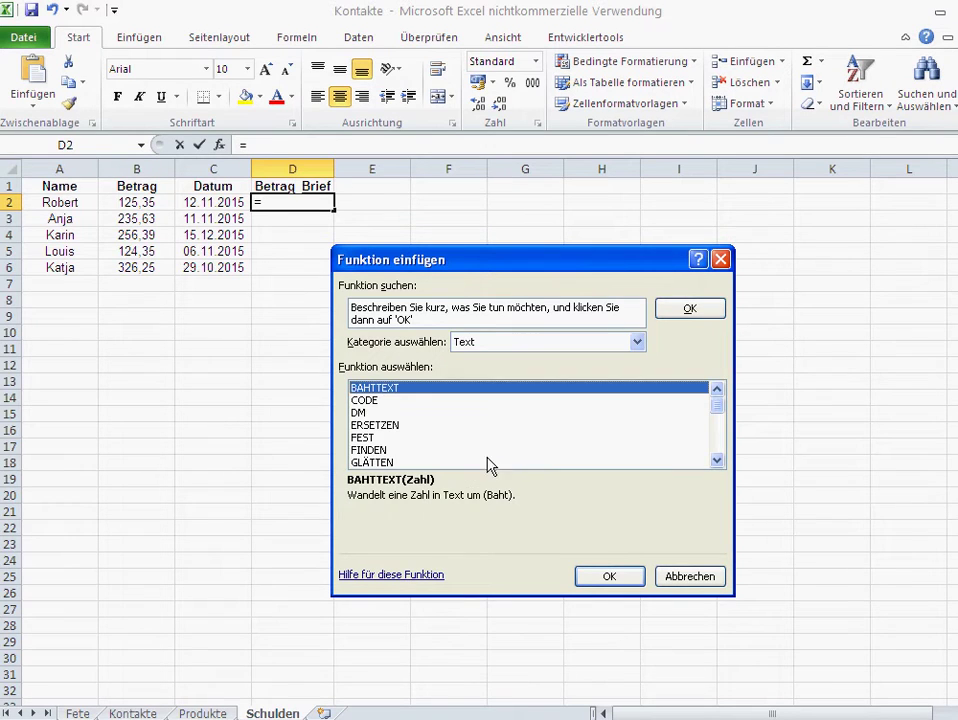
pyautogui.click(716, 460)
pyautogui.click(716, 460)
pyautogui.click(716, 460)
pyautogui.click(716, 460)
pyautogui.click(716, 460)
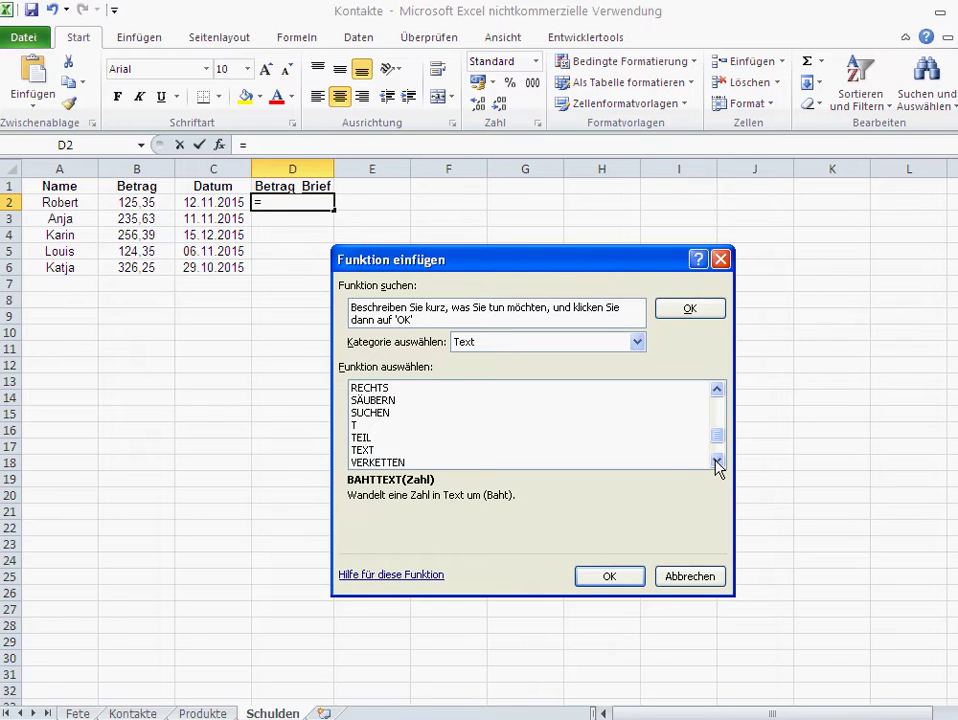
pyautogui.click(716, 460)
pyautogui.click(385, 437)
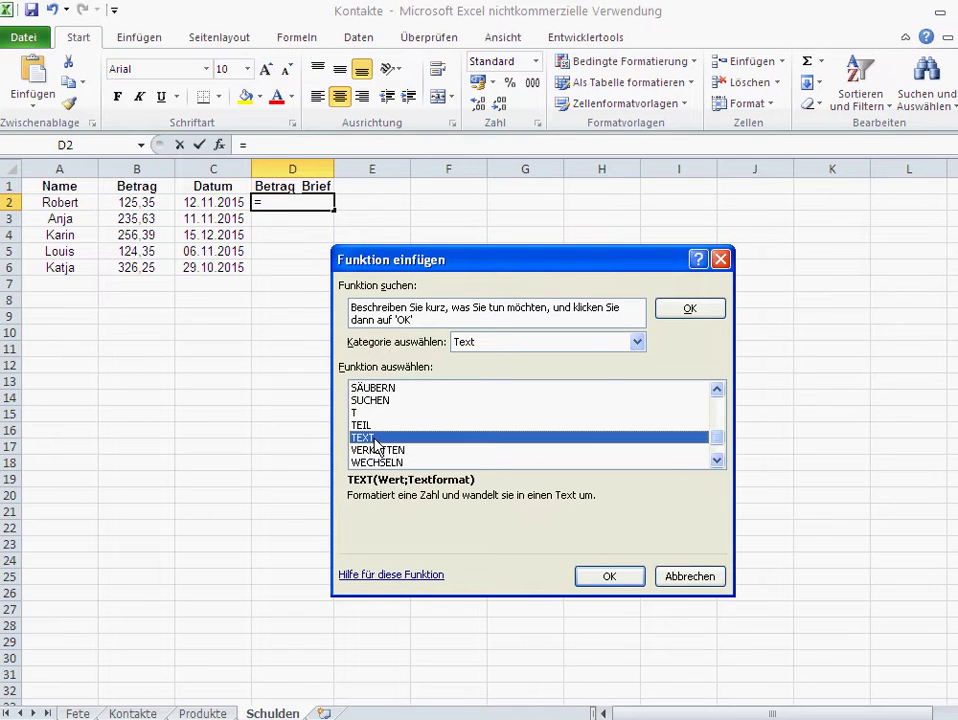
# - Switch the category to all functions, select TEXT and open its arguments
pyautogui.click(583, 345)
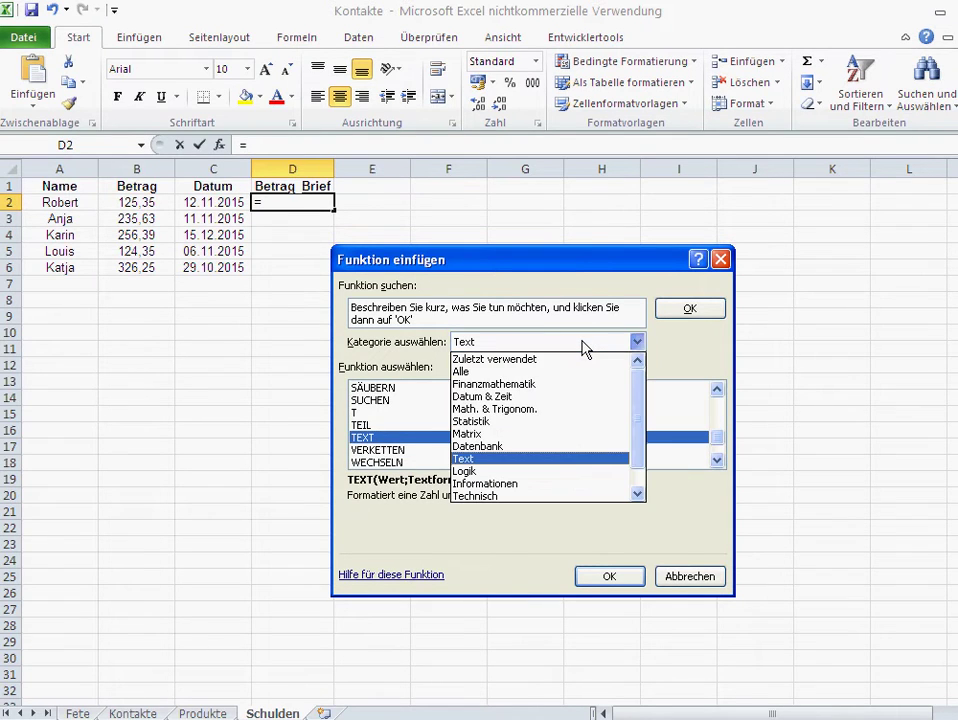
pyautogui.click(474, 372)
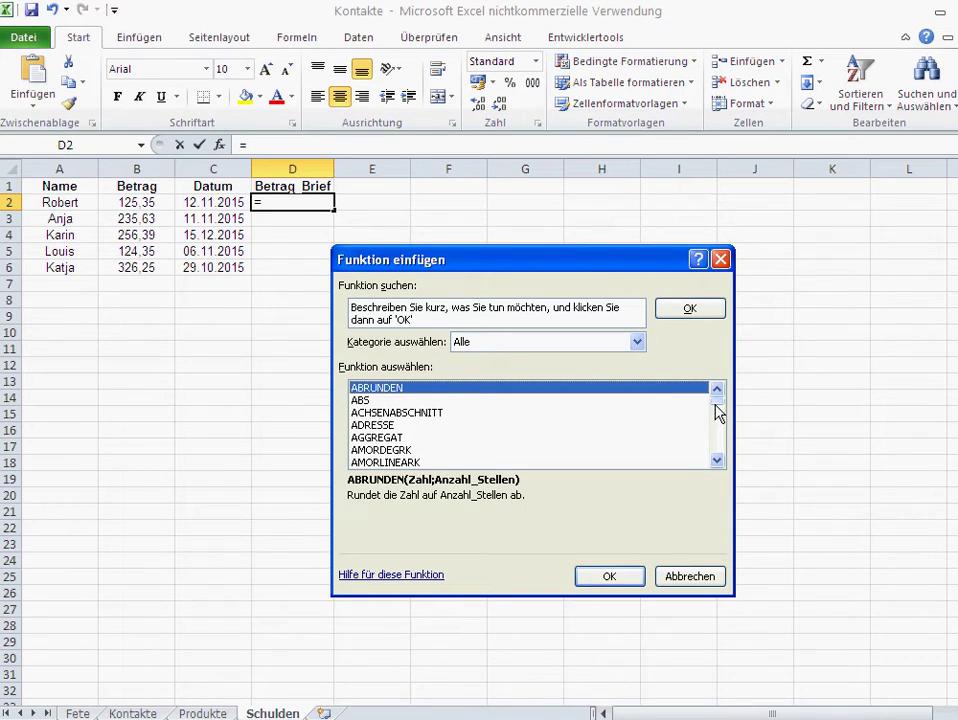
pyautogui.moveTo(716, 406); pyautogui.dragTo(709, 463)
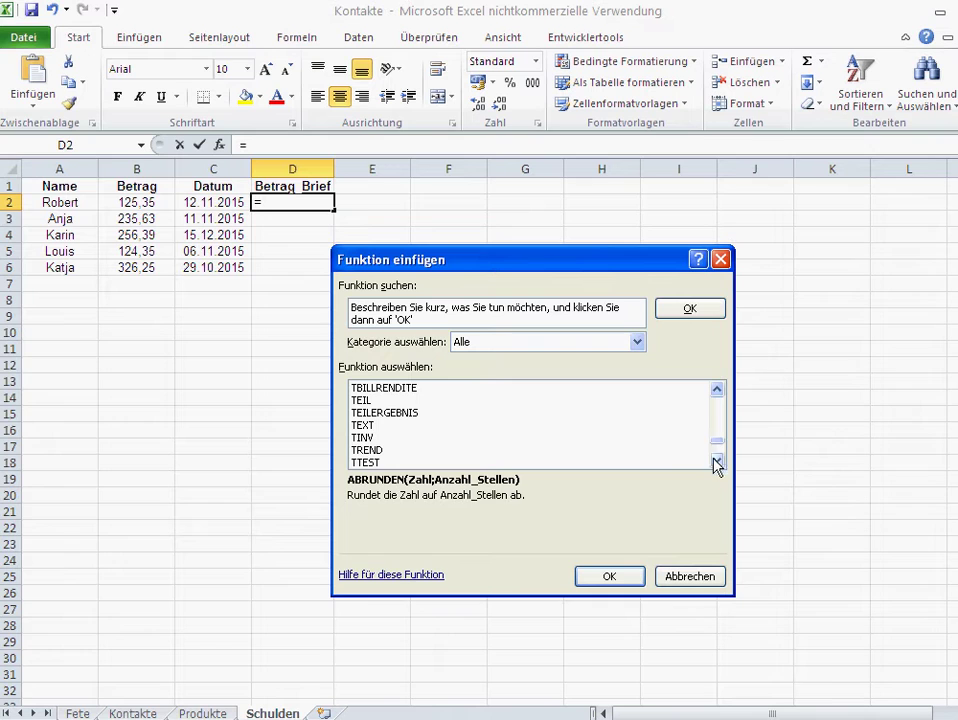
pyautogui.click(385, 425)
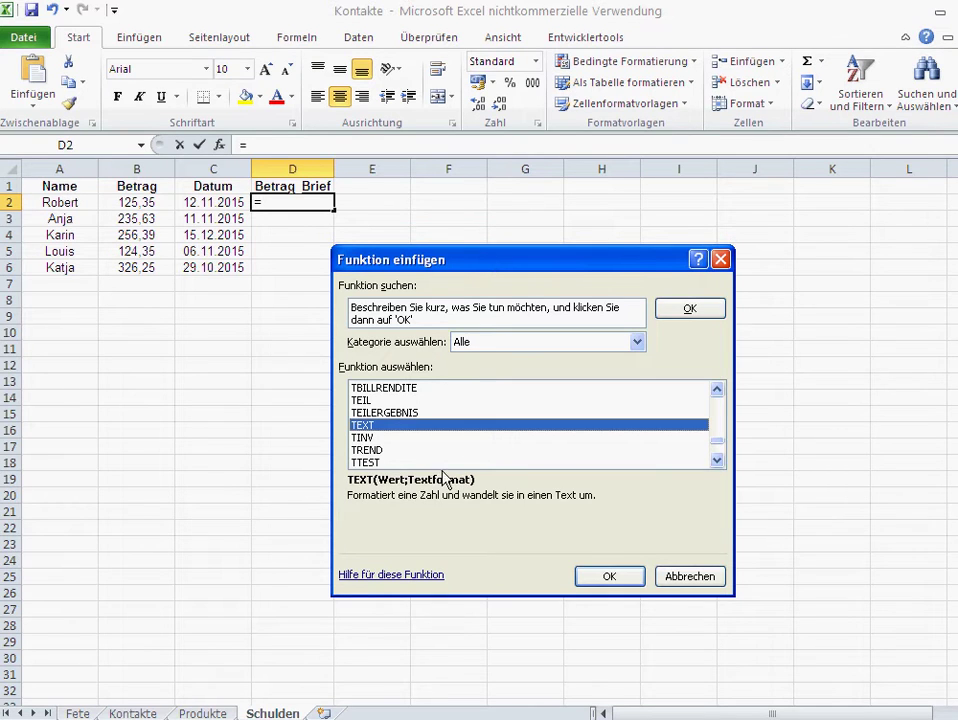
pyautogui.click(609, 576)
# - Set D2 to =TEXT(B2;"0,00") and fill it down to D6
pyautogui.moveTo(522, 313); pyautogui.dragTo(501, 321)
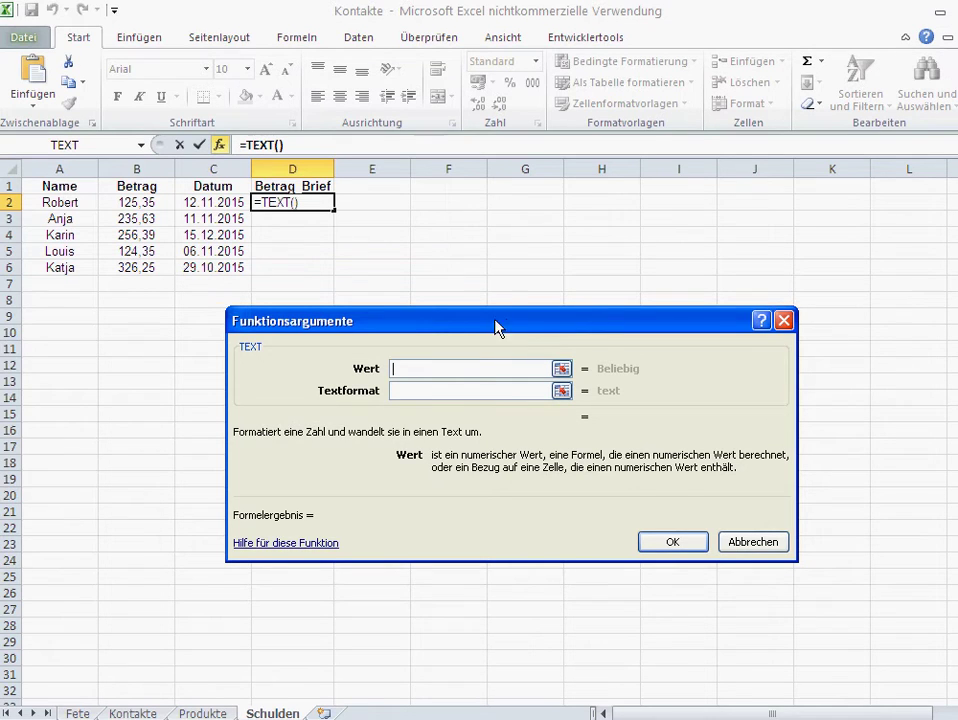
pyautogui.click(134, 204)
pyautogui.click(413, 391)
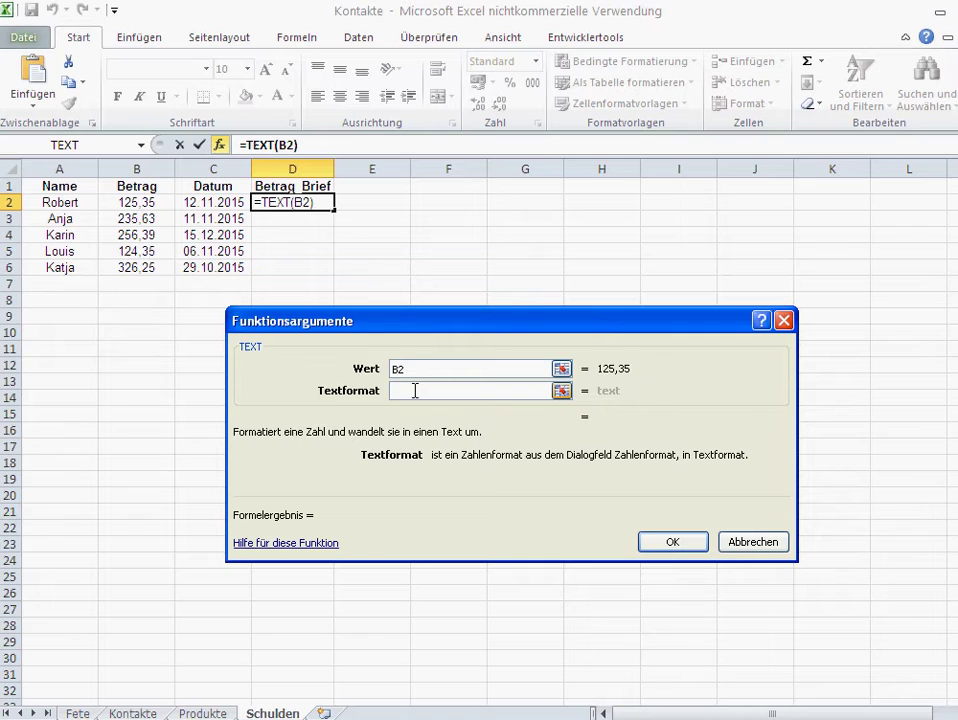
pyautogui.write('"')
pyautogui.write('0')
pyautogui.write('"')
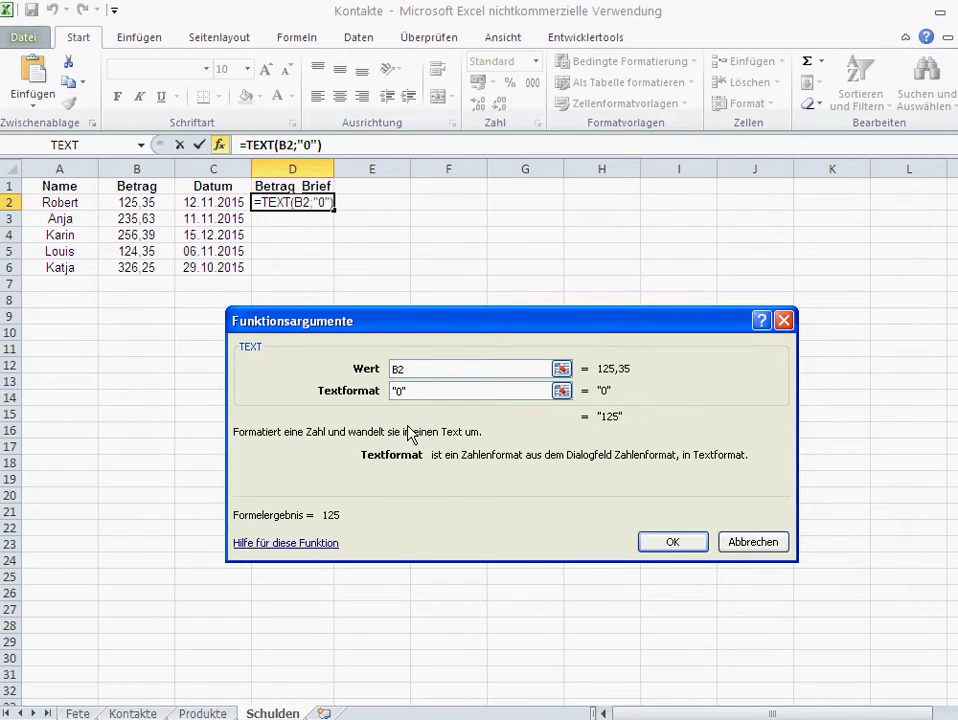
pyautogui.write(',0')
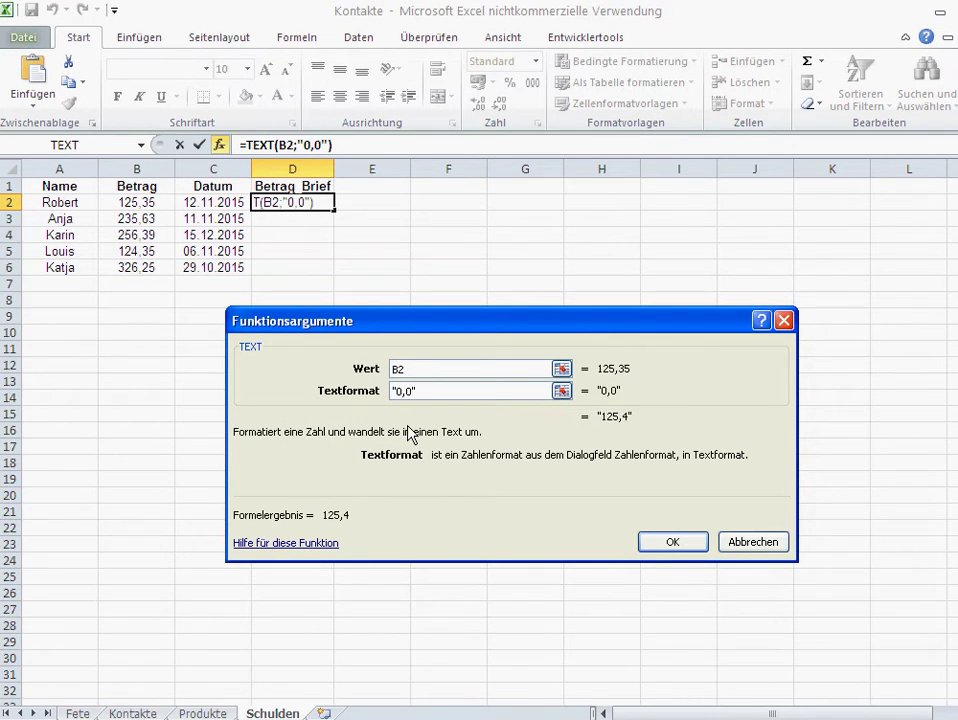
pyautogui.write('0')
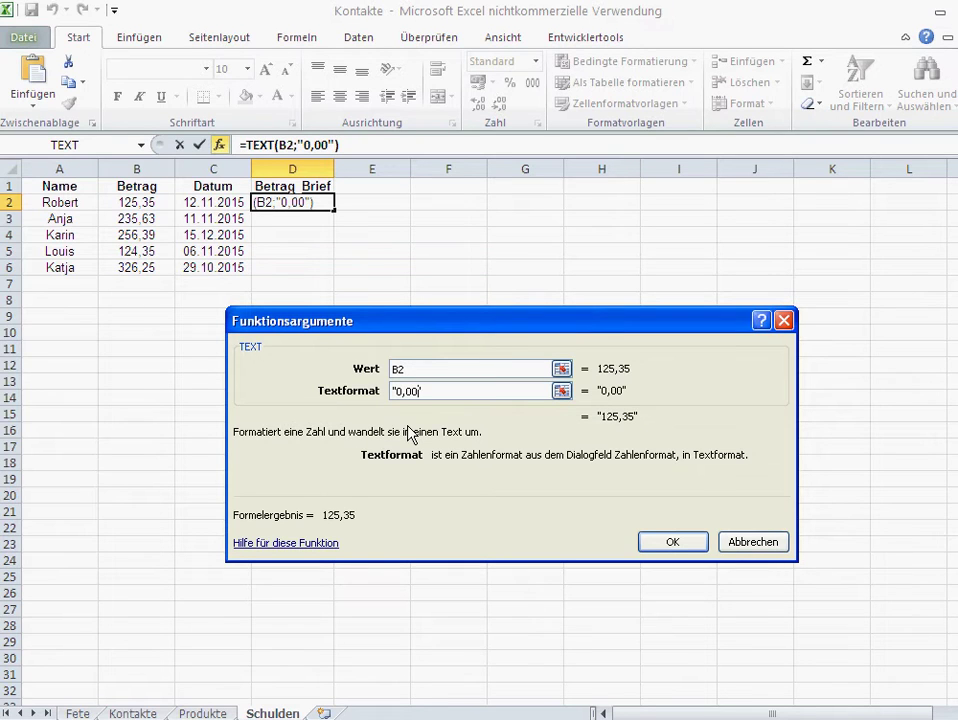
pyautogui.click(662, 542)
pyautogui.moveTo(333, 210); pyautogui.dragTo(333, 268)
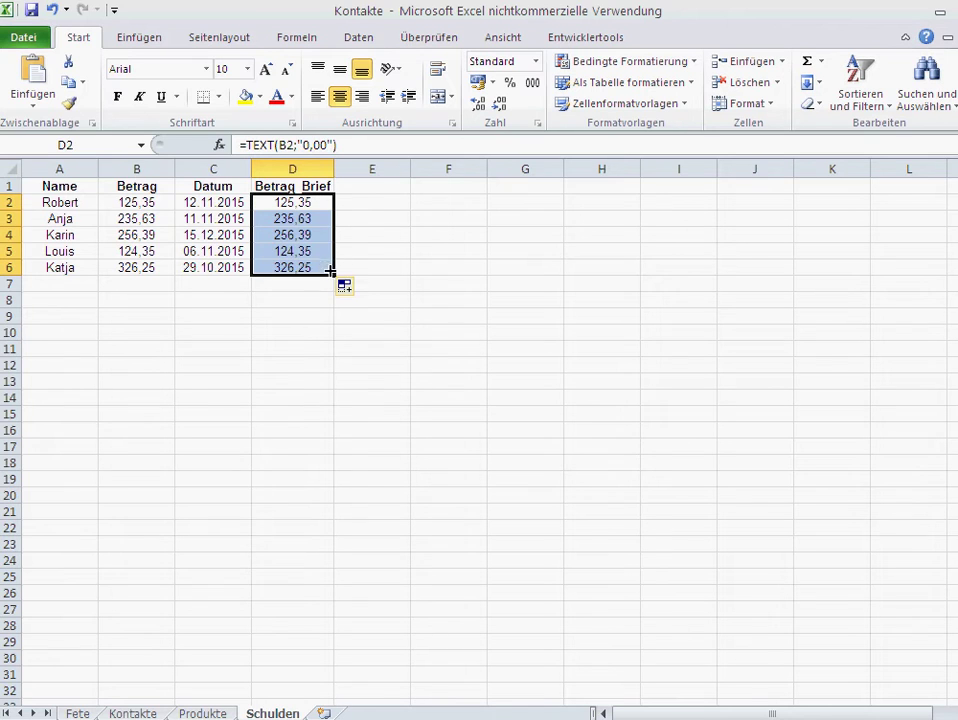
# - Enter the heading Datum_Brief in E1 and widen column E to fit it
pyautogui.click(368, 187)
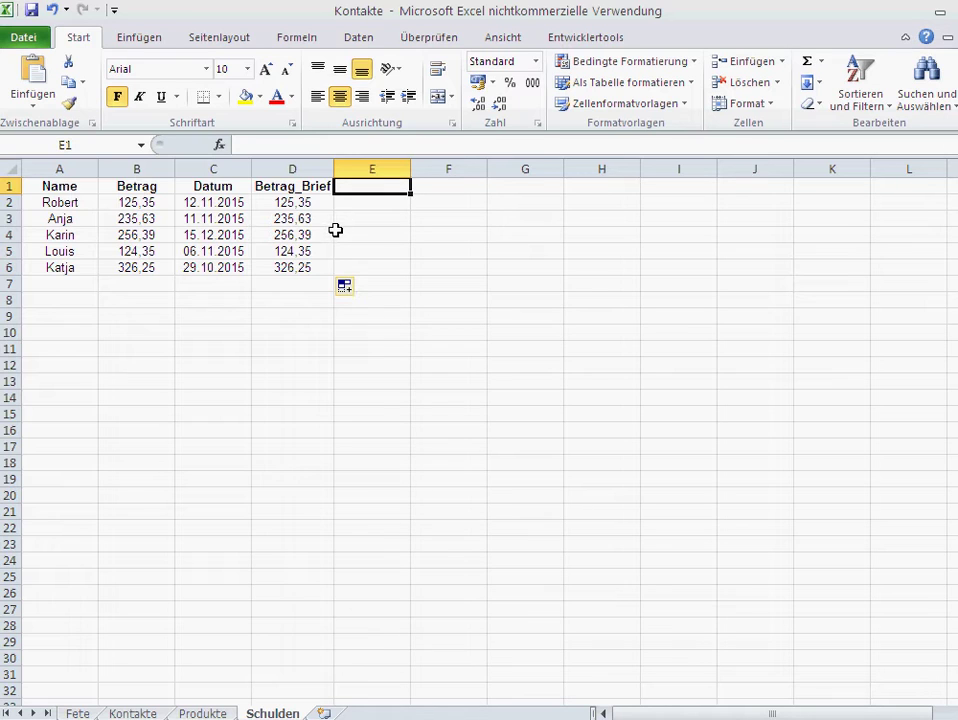
pyautogui.write('Datum')
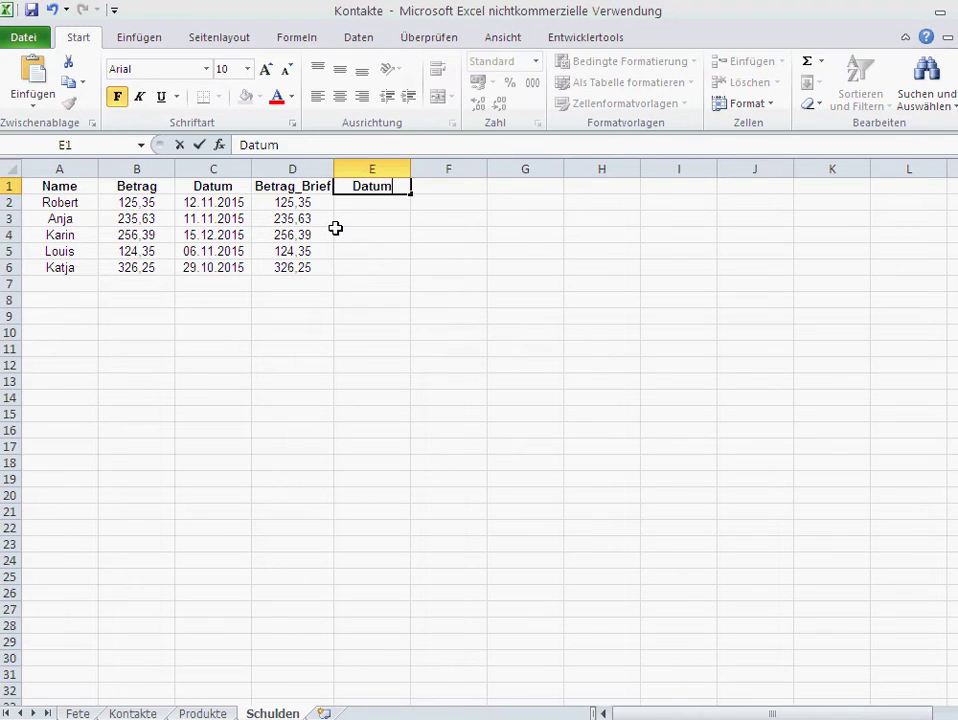
pyautogui.write('_Brie')
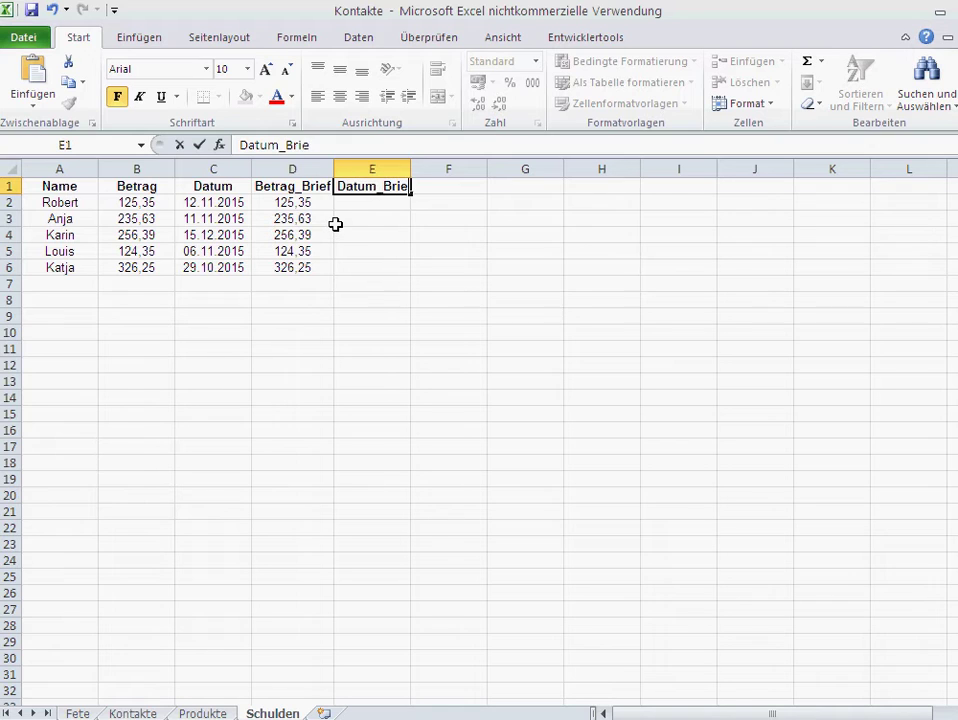
pyautogui.write('f')
pyautogui.press('Return')
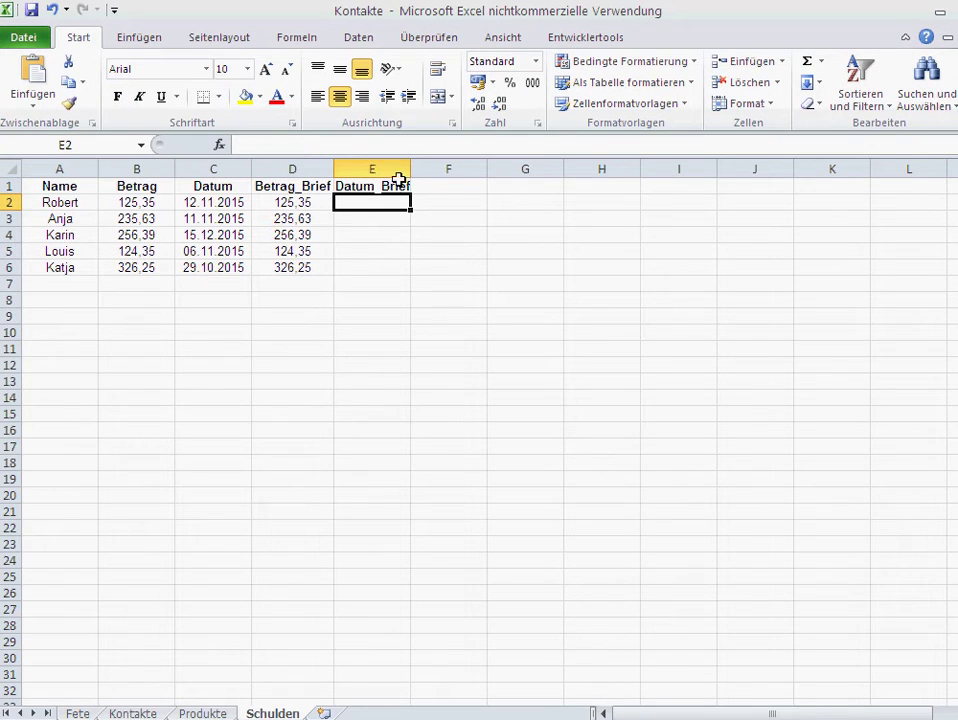
pyautogui.moveTo(410, 168); pyautogui.dragTo(425, 168)
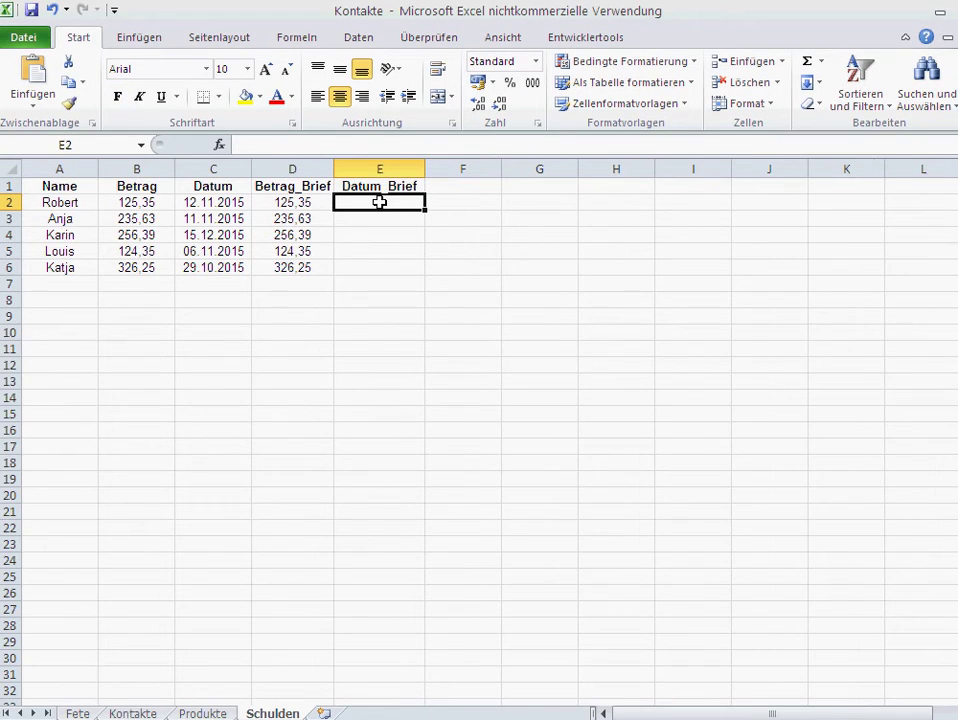
# - Begin a TEXT formula in E2 on C2's date, then cancel it
pyautogui.click(220, 146)
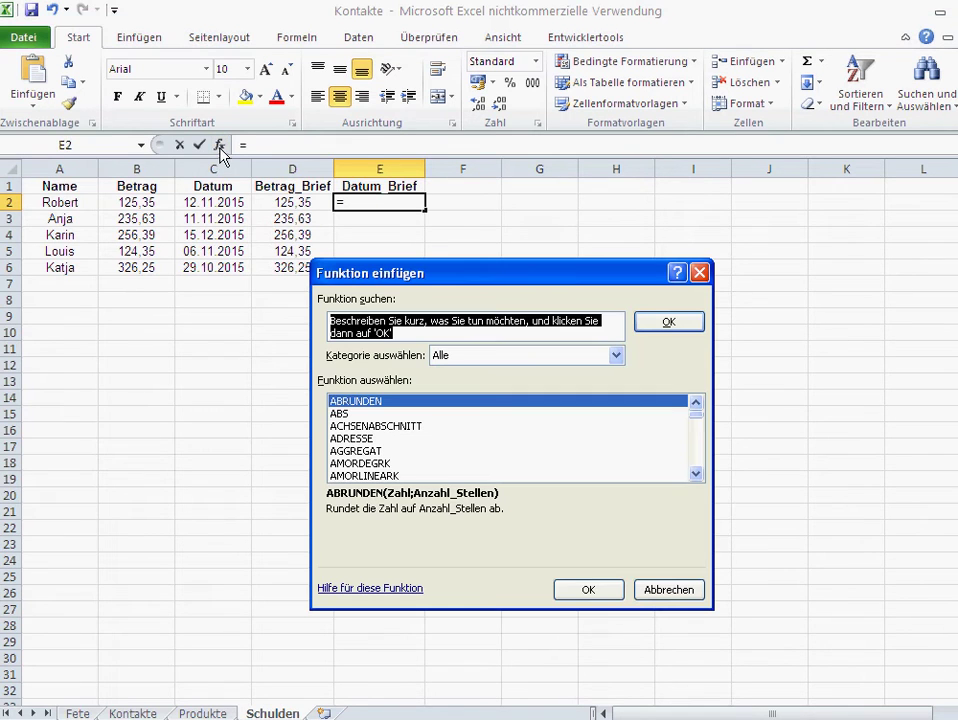
pyautogui.click(526, 358)
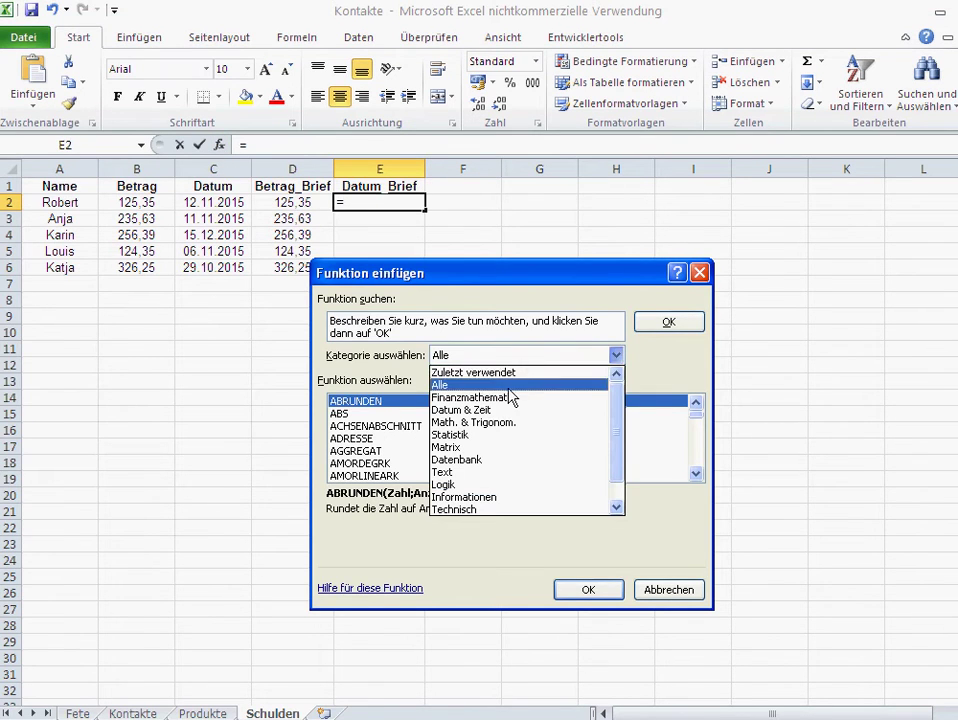
pyautogui.click(497, 373)
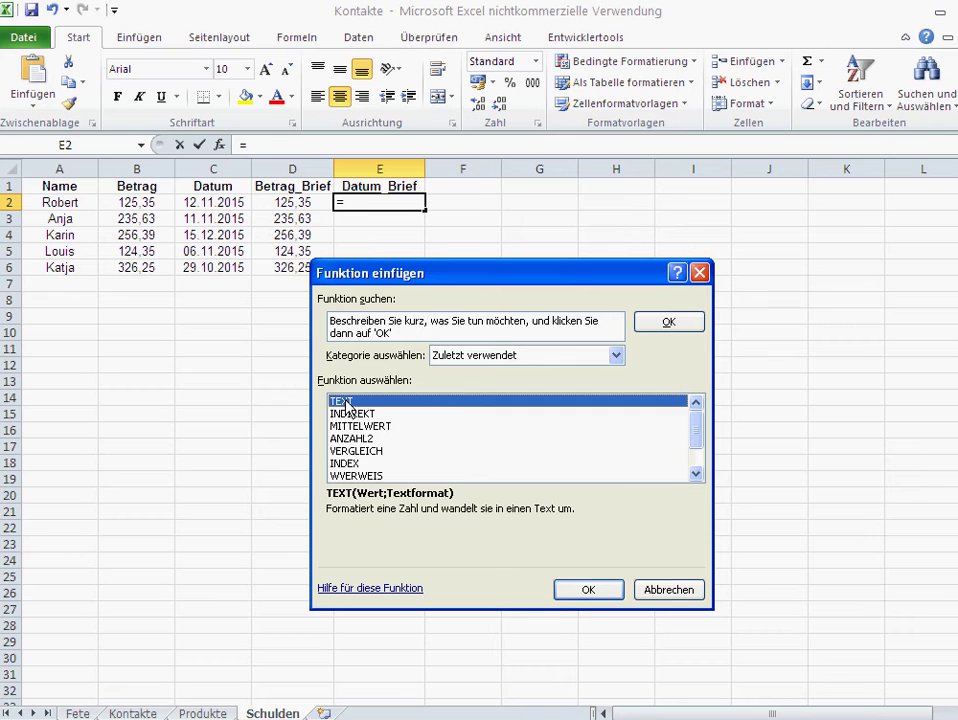
pyautogui.click(580, 589)
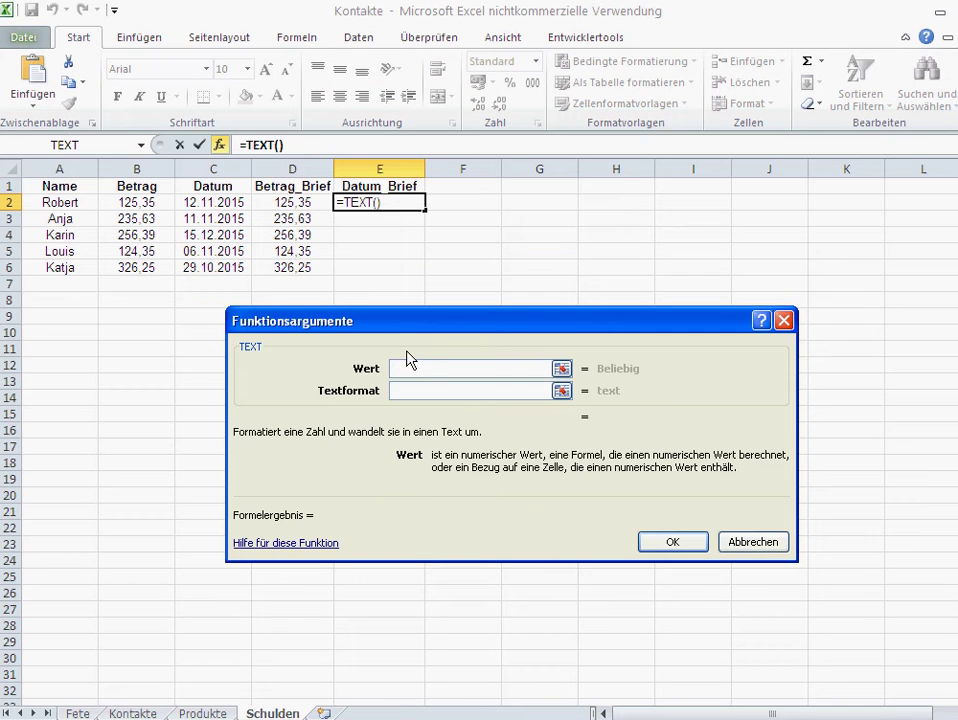
pyautogui.click(220, 205)
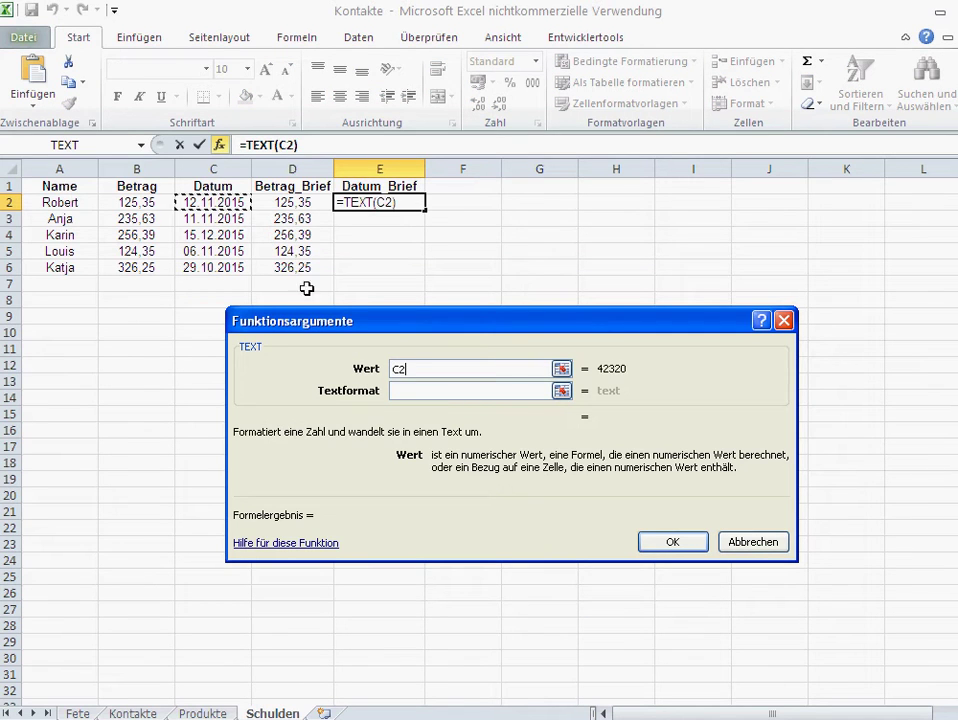
pyautogui.click(404, 390)
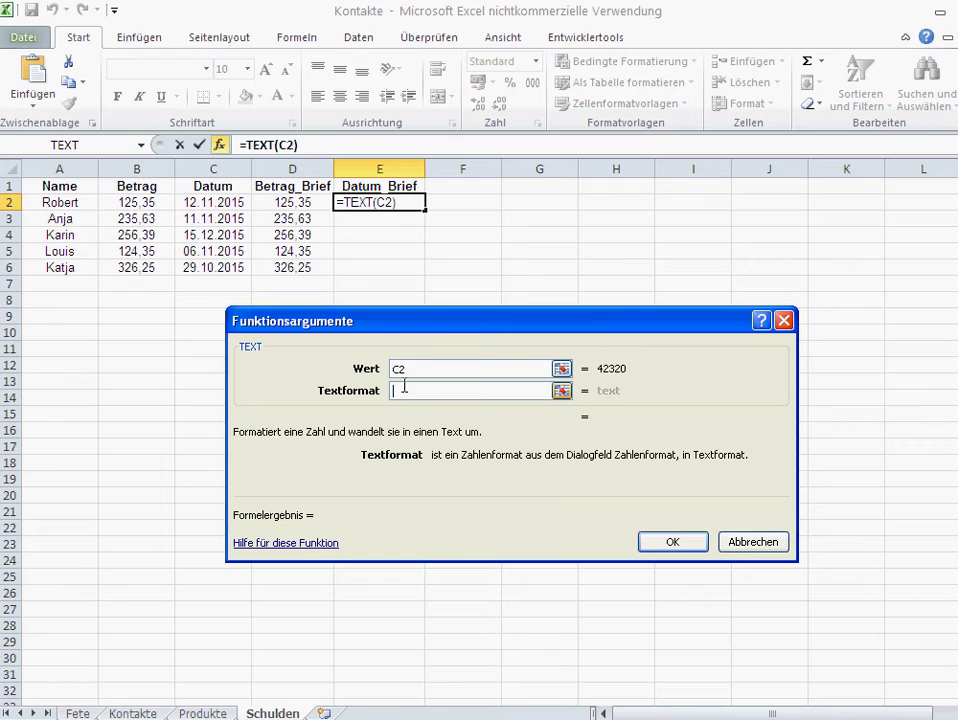
pyautogui.write('"')
pyautogui.click(741, 545)
pyautogui.click(581, 527)
# - Change C2's date from 12.11.2015 to 06.11.2015 and select E2
pyautogui.click(210, 203)
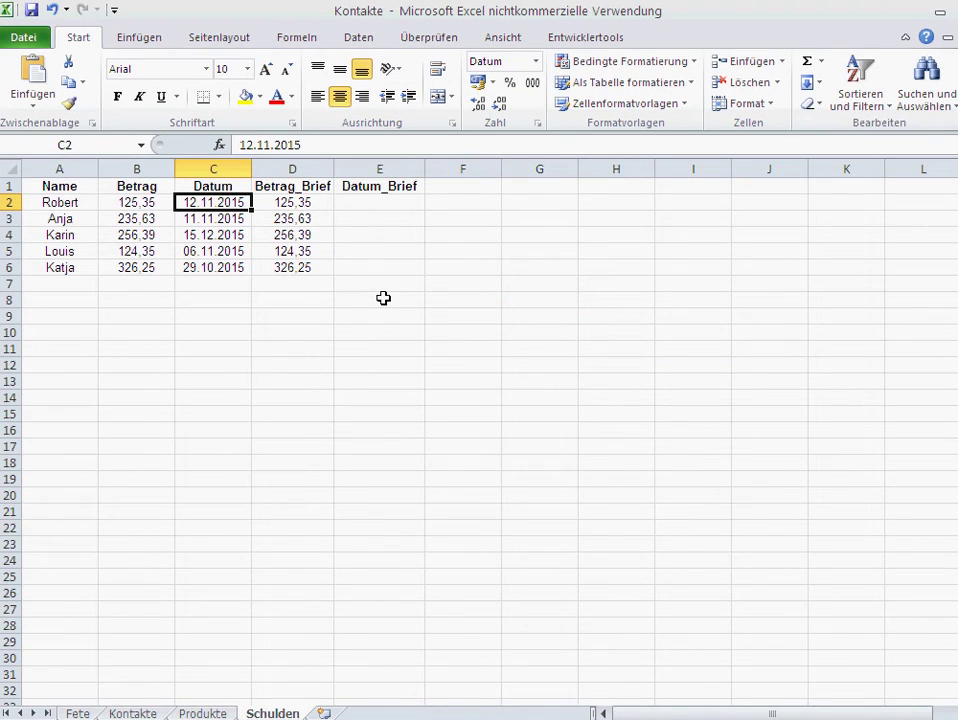
pyautogui.click(242, 145)
pyautogui.doubleClick(242, 145)
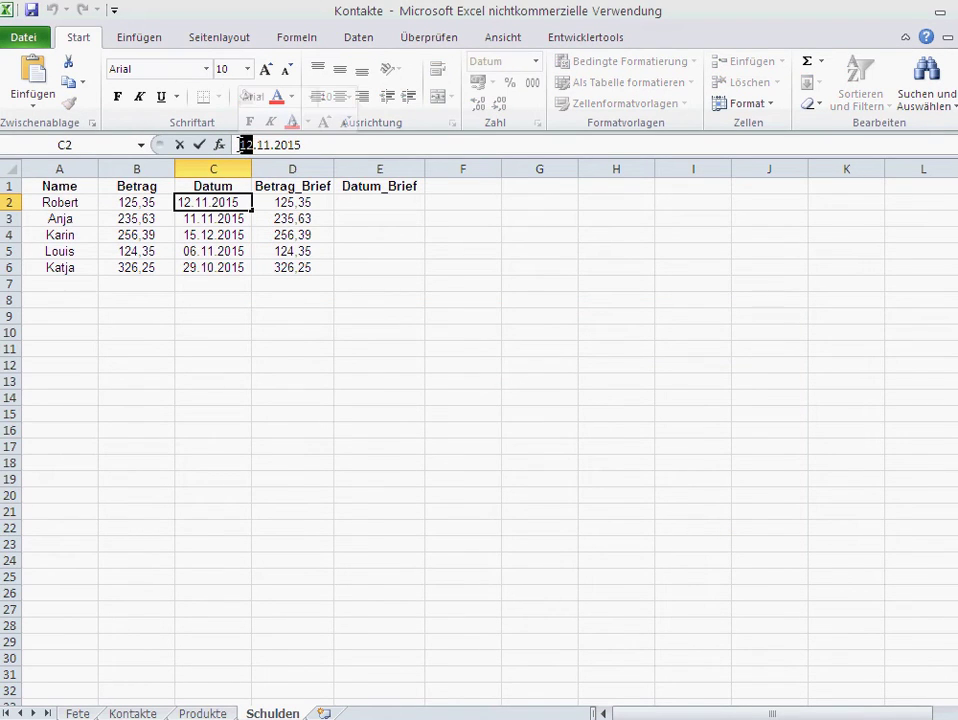
pyautogui.write('6')
pyautogui.press('Return')
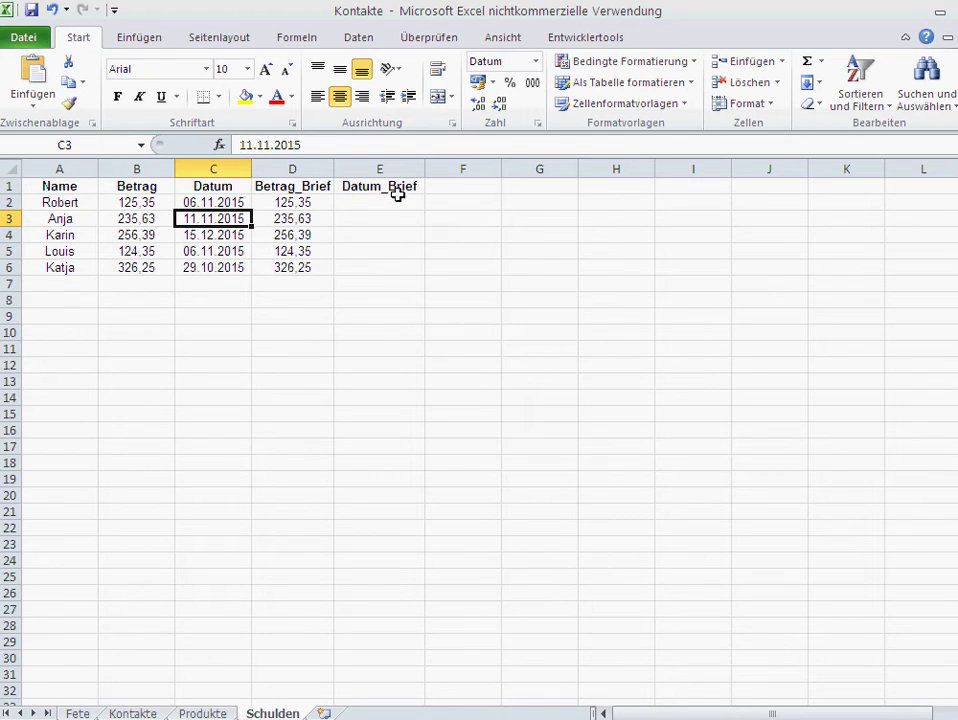
pyautogui.click(390, 202)
# - Build a TEXT formula in E2 with value C2 and format "TT.MM.JJJJ"
pyautogui.click(220, 145)
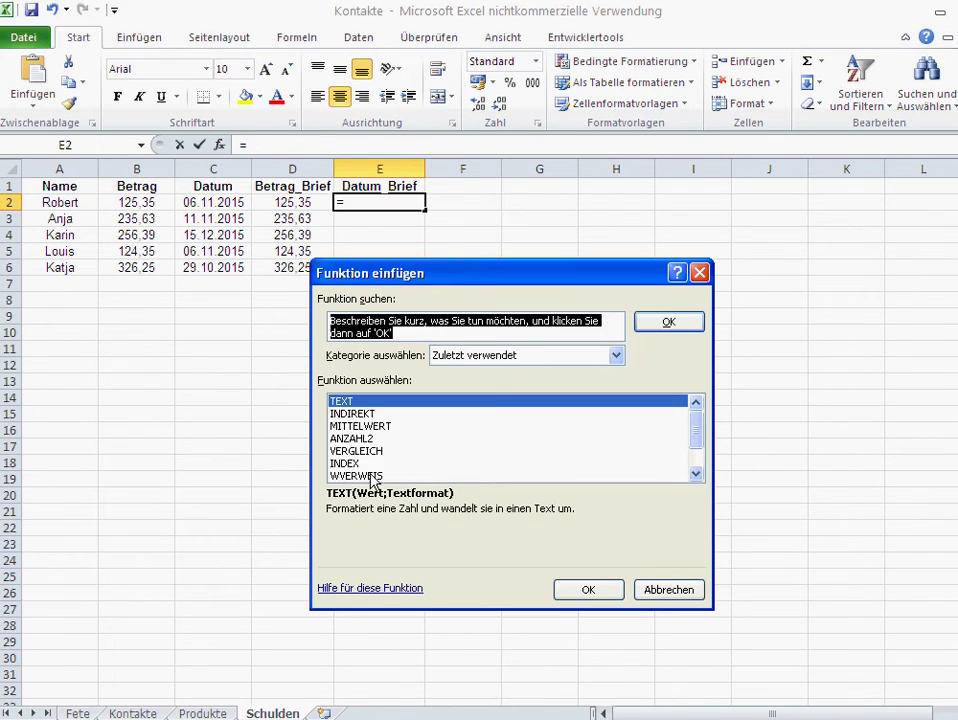
pyautogui.click(580, 588)
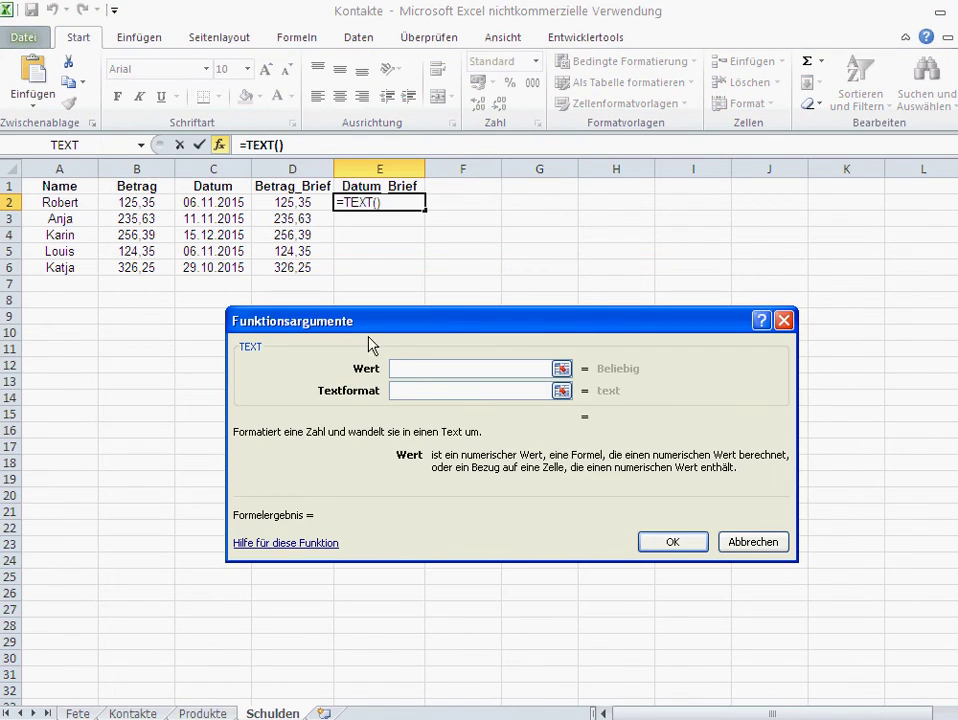
pyautogui.click(224, 204)
pyautogui.click(405, 389)
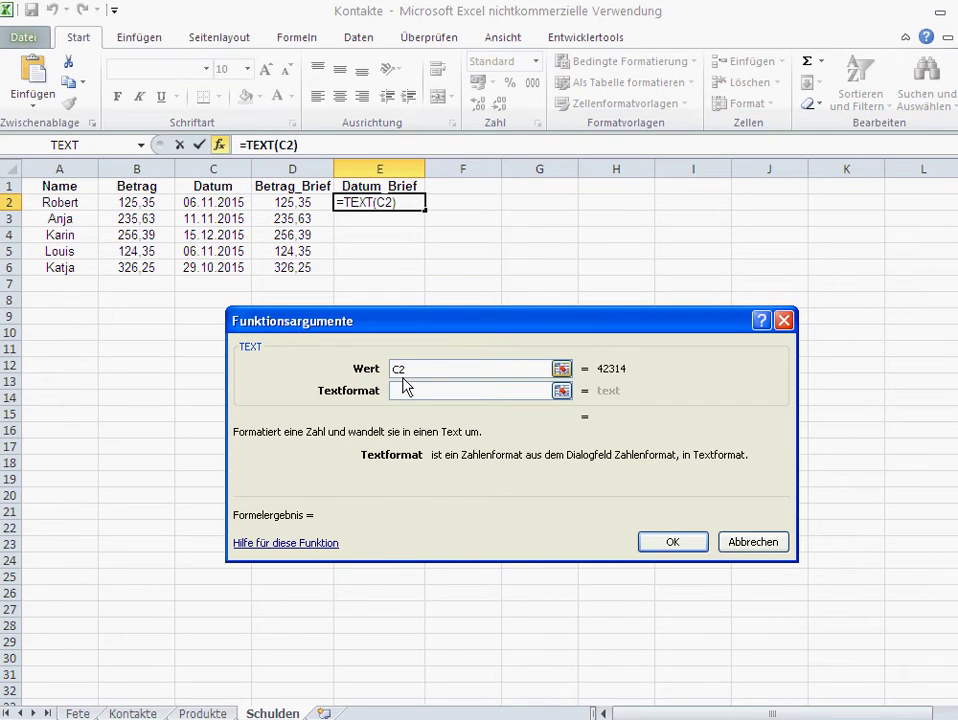
pyautogui.write('"T')
pyautogui.write('T.MM.')
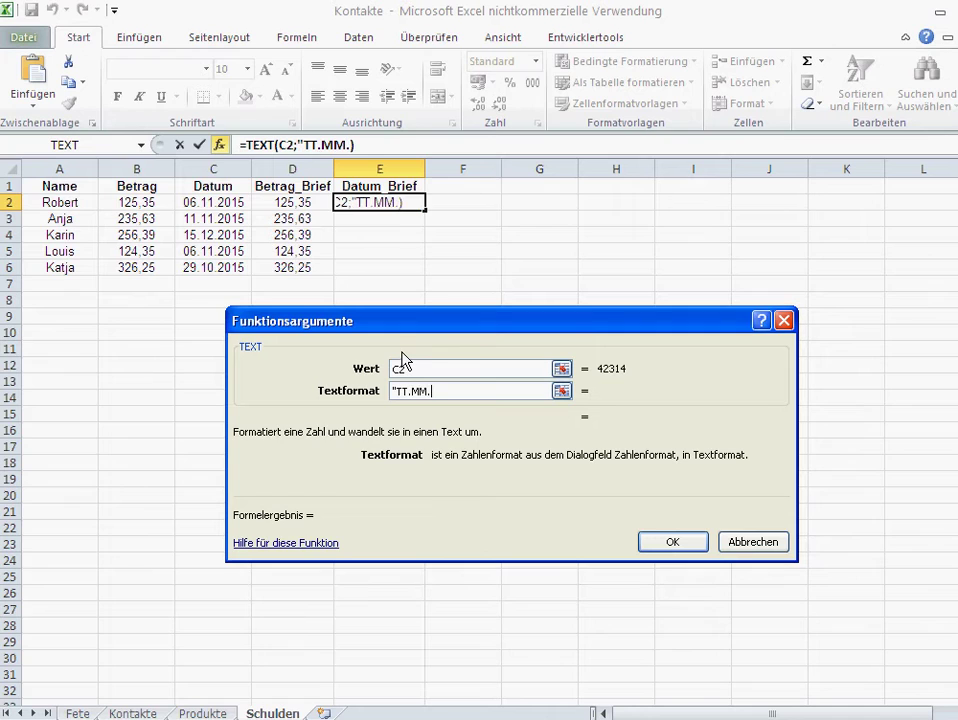
pyautogui.write('JJJJ"')
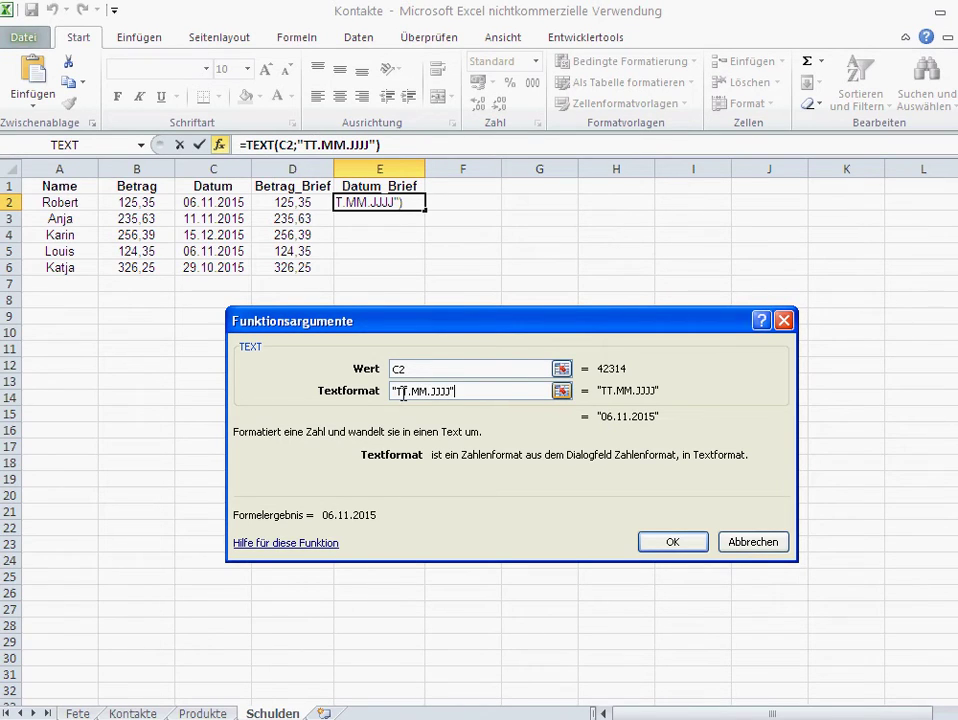
# - Try shorter T, M and JJ variants of the day, month and year codes
pyautogui.press('BackSpace')
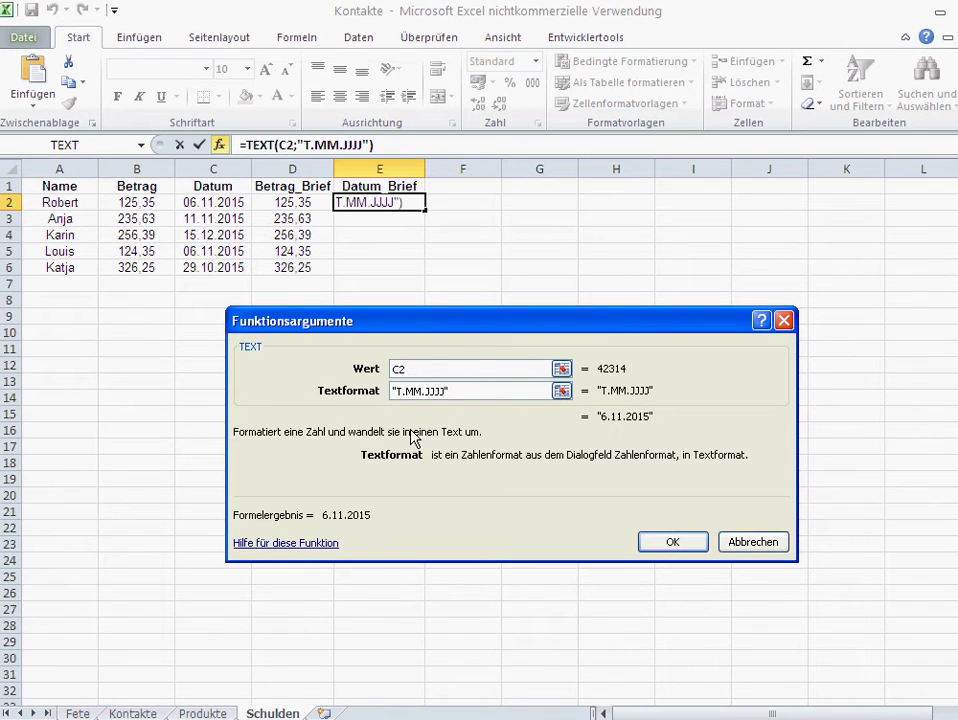
pyautogui.write('T')
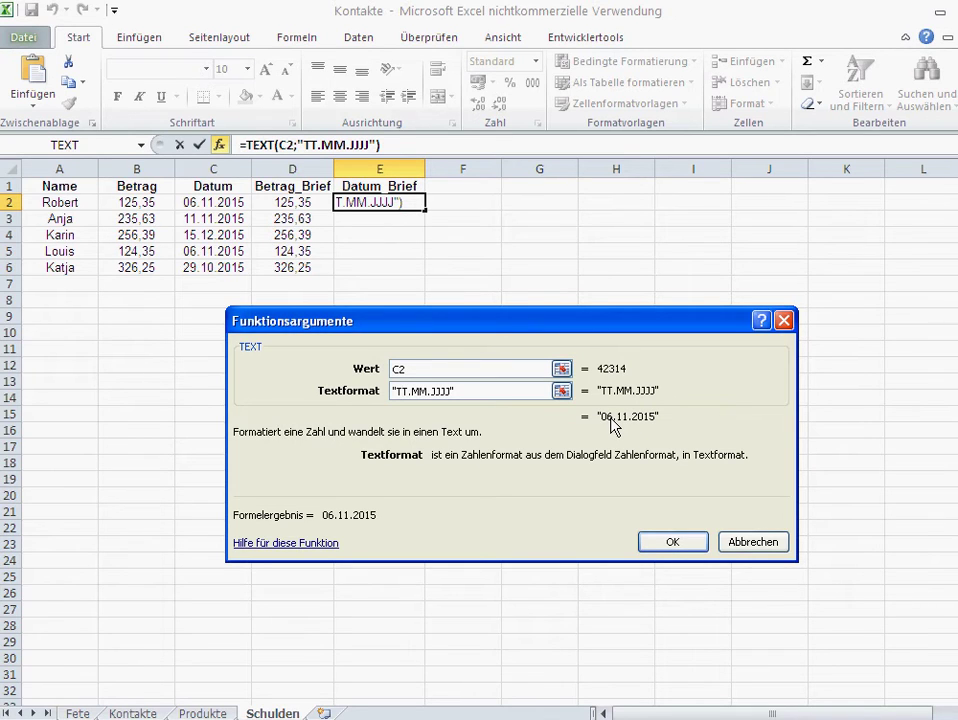
pyautogui.doubleClick(422, 391)
pyautogui.click(430, 391)
pyautogui.press('BackSpace')
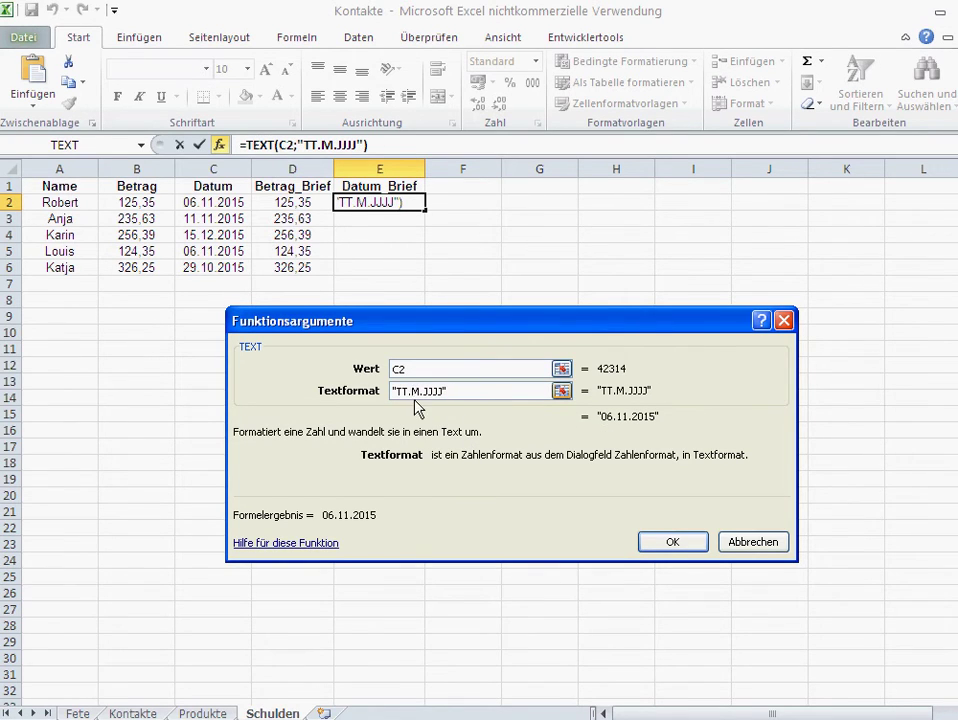
pyautogui.write('M')
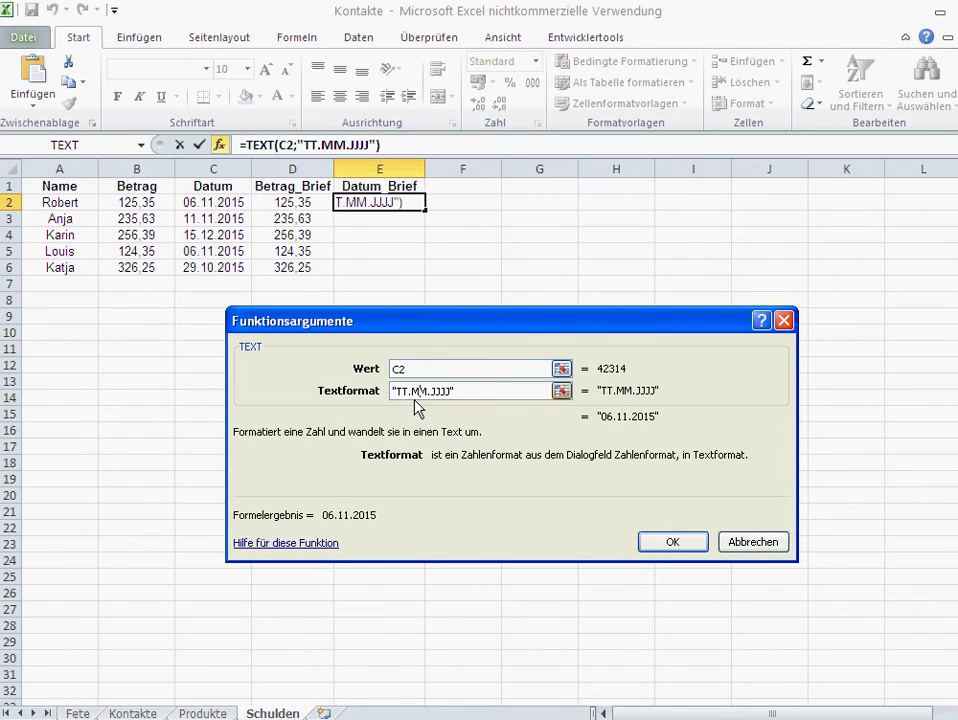
pyautogui.click(415, 399)
pyautogui.press('BackSpace')
pyautogui.press('BackSpace')
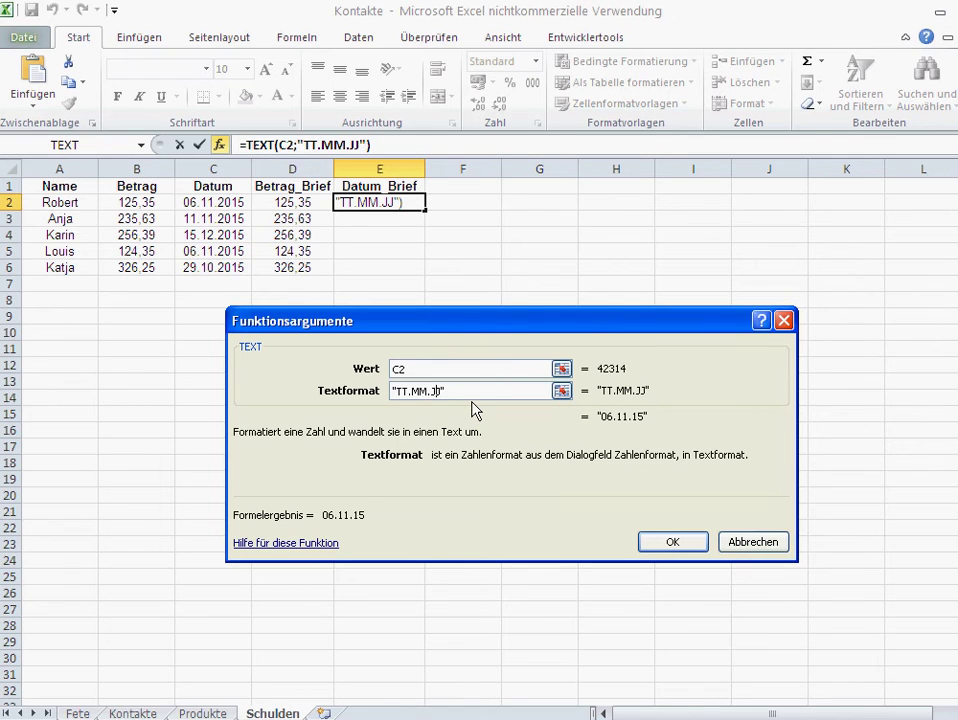
# - Finish E2 with format TT.MM.JJJJ, fill it down to E6, and return to the Word letter
pyautogui.write('JJ')
pyautogui.click(668, 541)
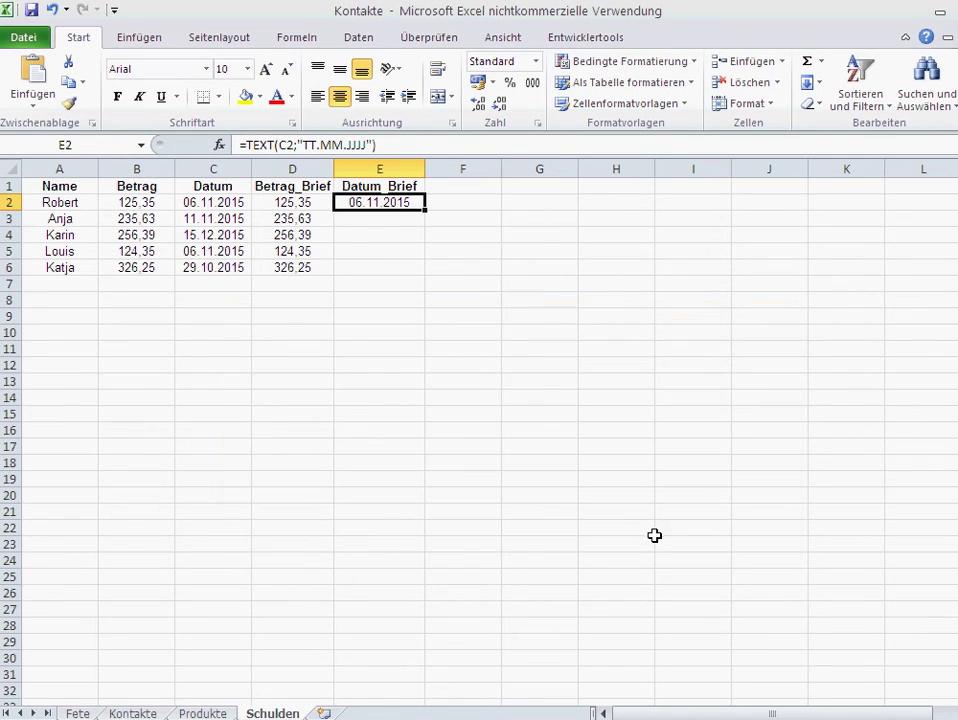
pyautogui.moveTo(425, 211); pyautogui.dragTo(424, 272)
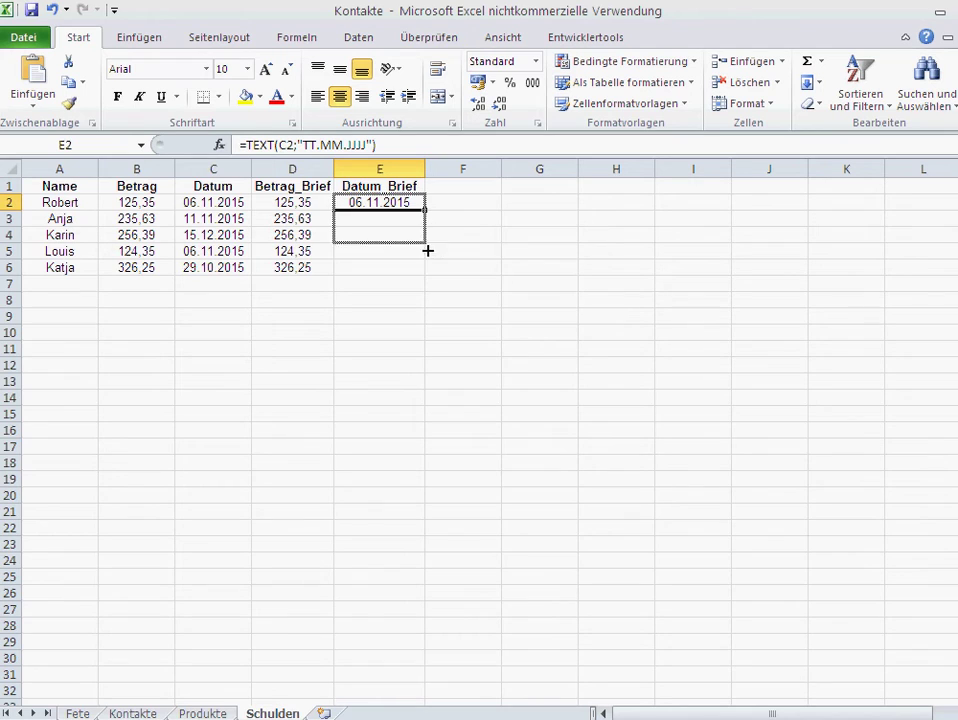
pyautogui.click(380, 329)
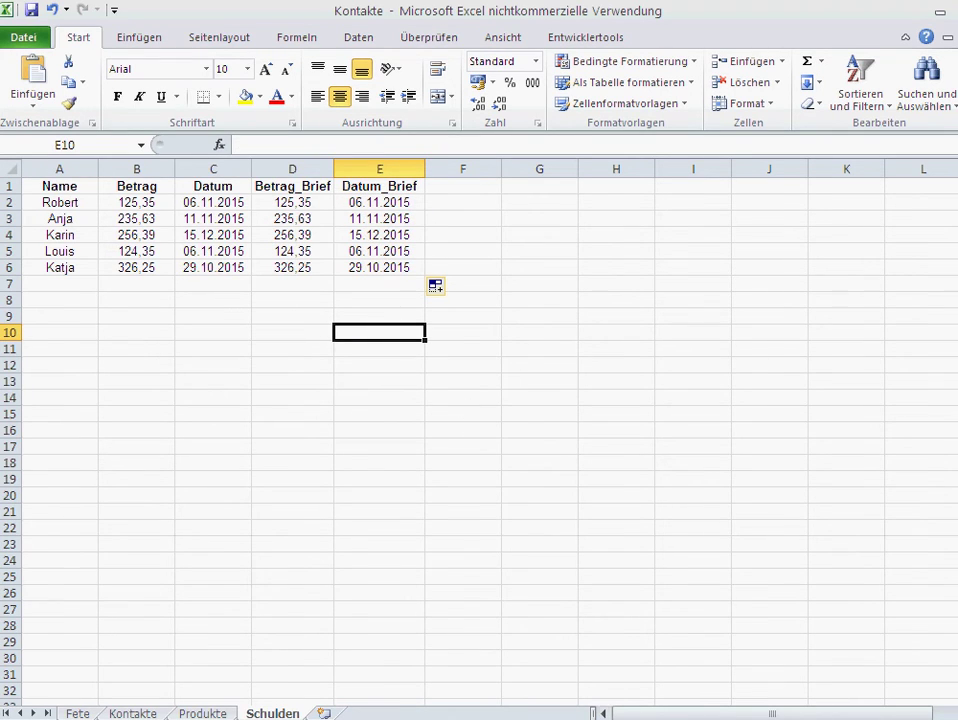
pyautogui.hotkey('alt', 'Tab')
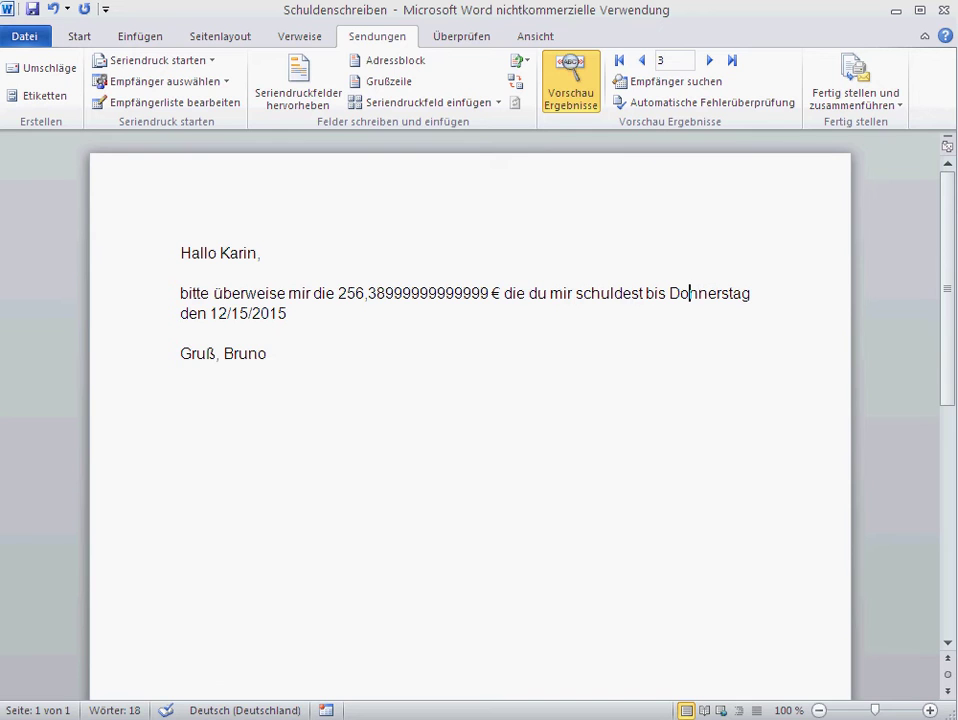
# - Back in Excel, add the heading Tag_Brief in F1 of the Schulden sheet and start a function in F2
pyautogui.hotkey('alt', 'Tab')
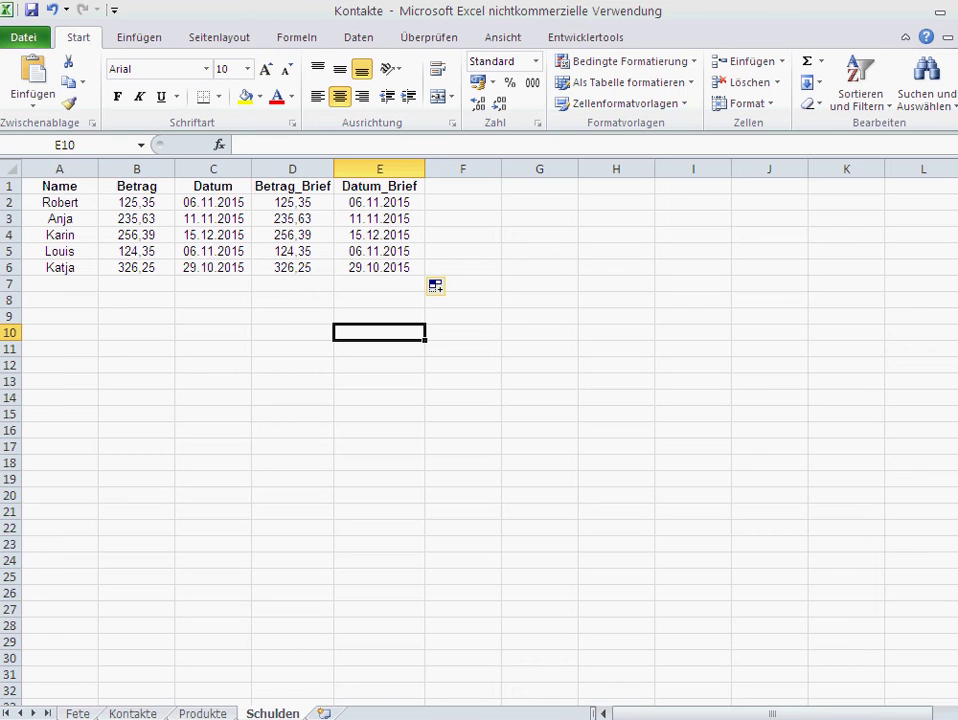
pyautogui.click(464, 189)
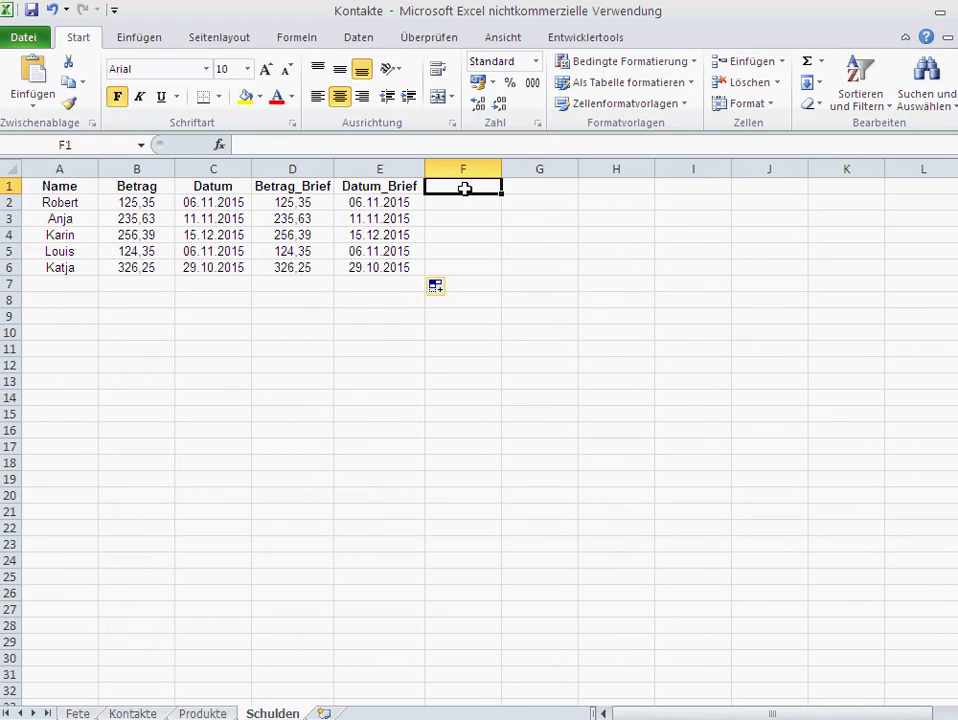
pyautogui.write('Tag')
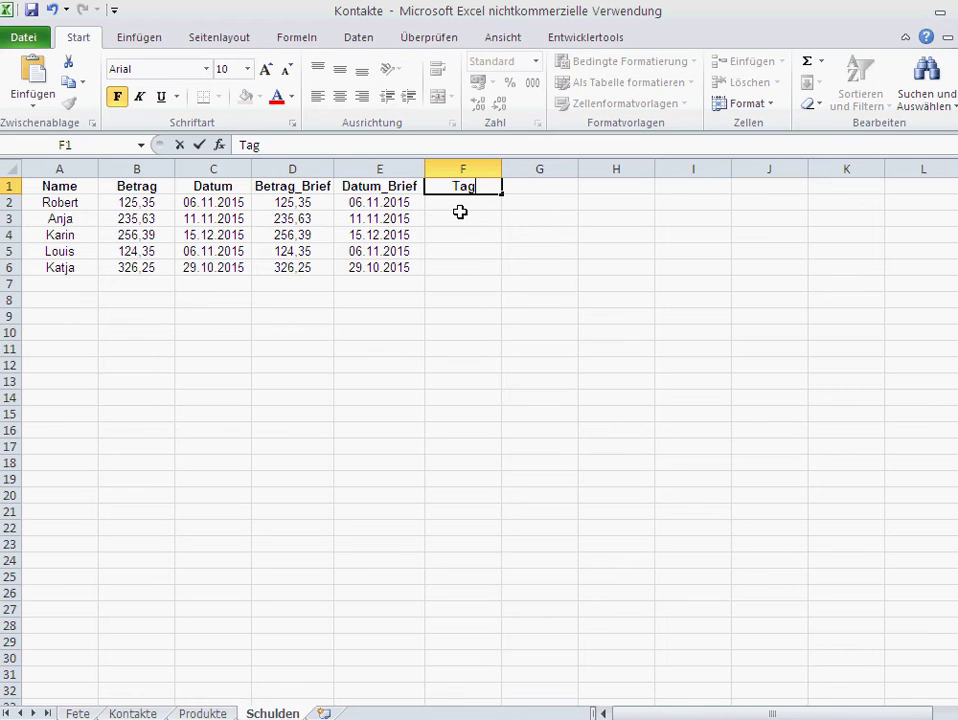
pyautogui.write('_Brie')
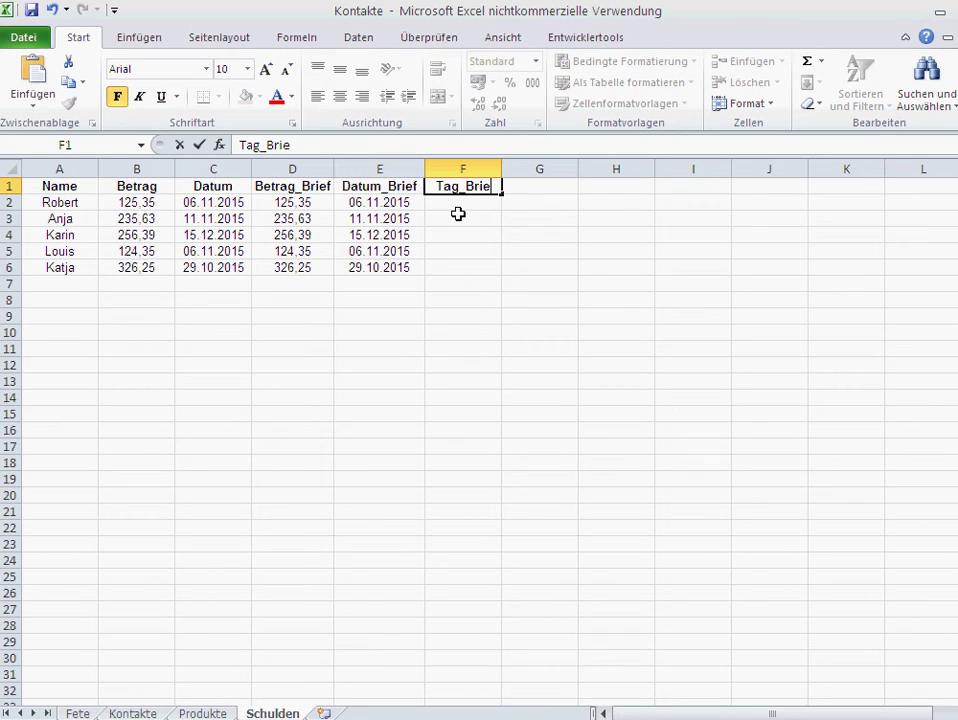
pyautogui.write('f')
pyautogui.press('Return')
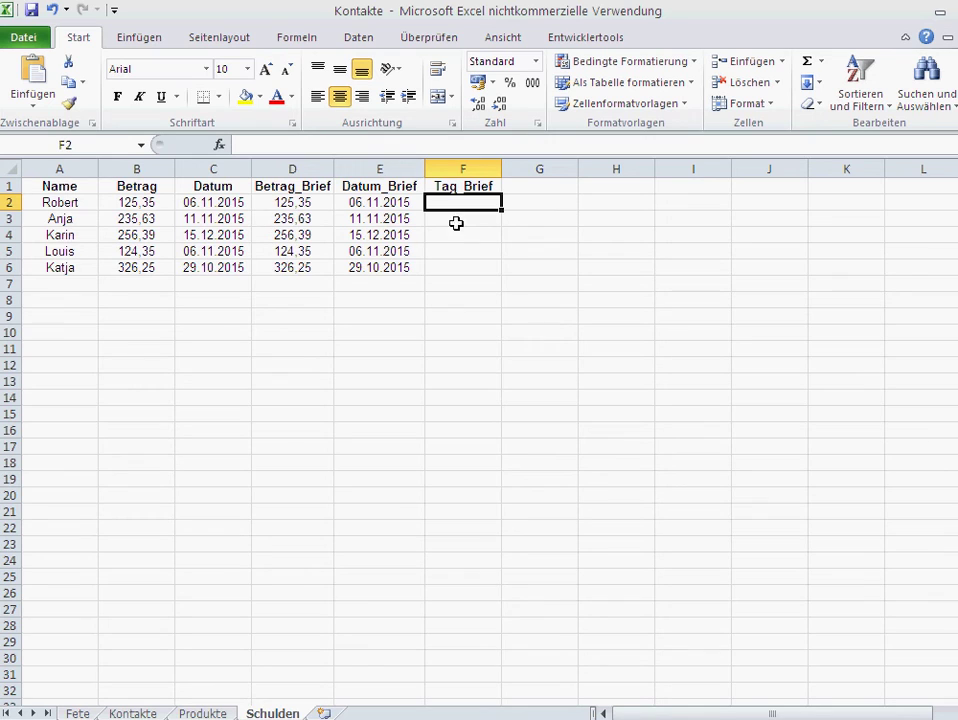
pyautogui.click(219, 145)
# - Enter =TEXT(C2;"TTTT") in F2 to show the debtor's weekday name
pyautogui.click(580, 590)
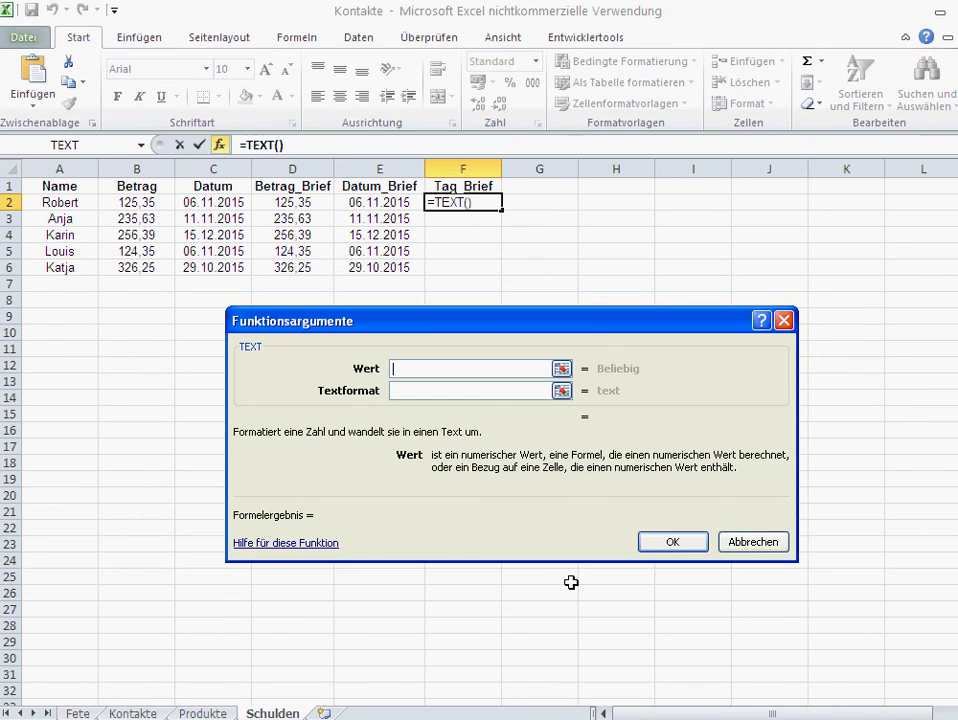
pyautogui.click(219, 204)
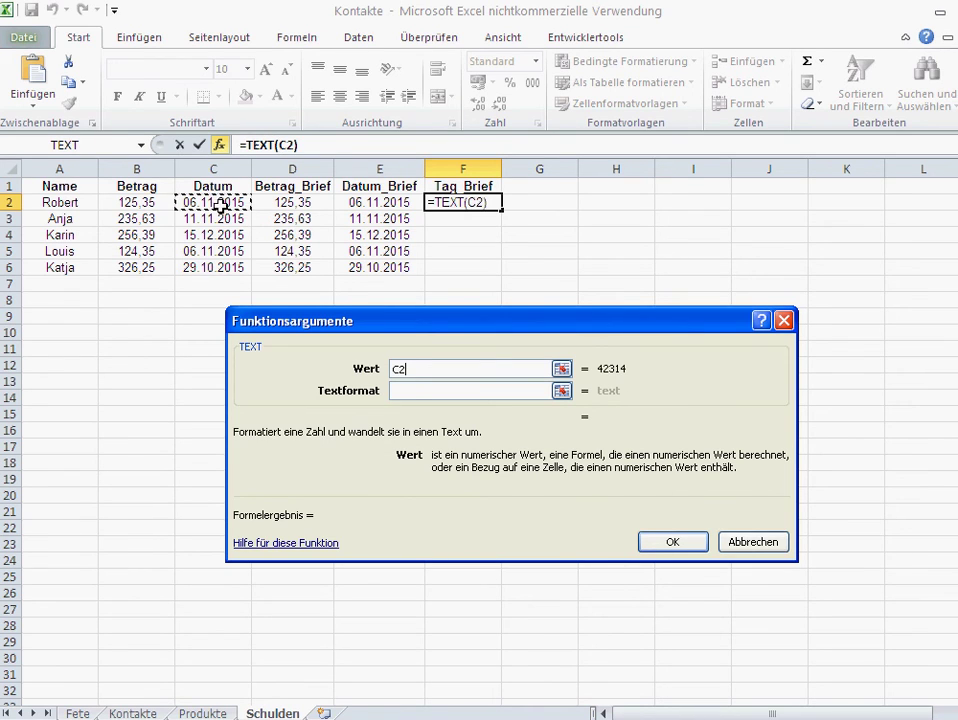
pyautogui.click(410, 390)
pyautogui.write('"')
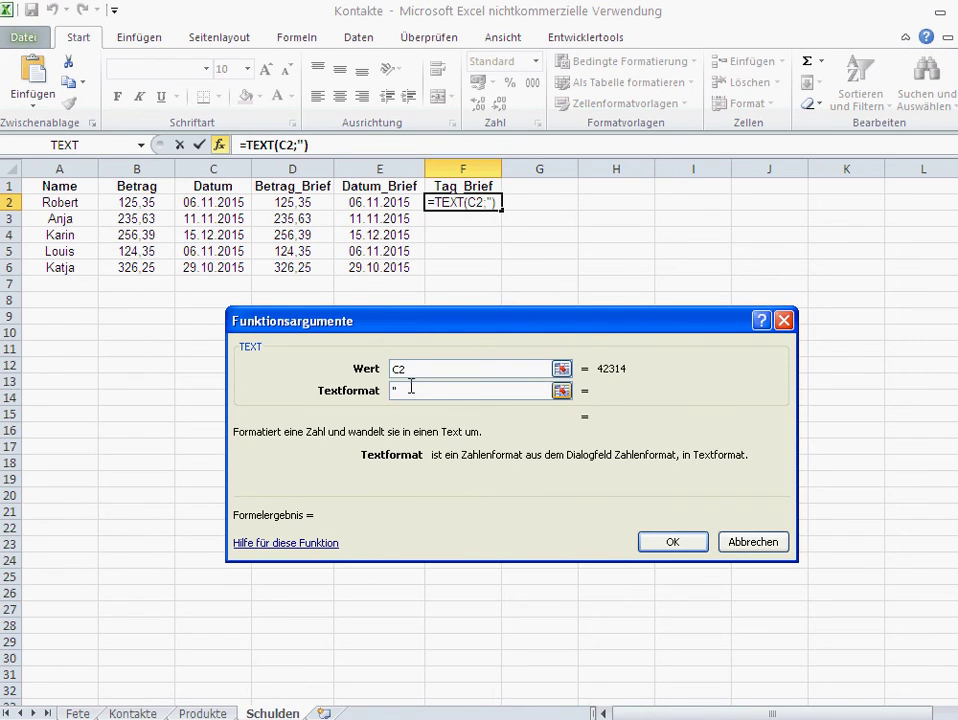
pyautogui.write('TT')
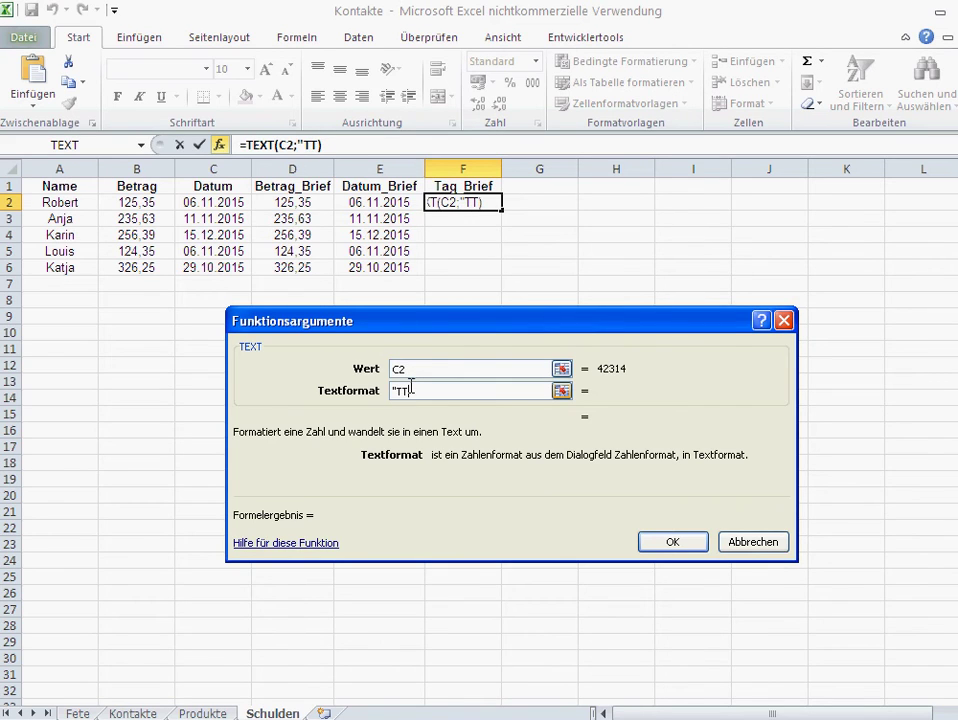
pyautogui.write('"')
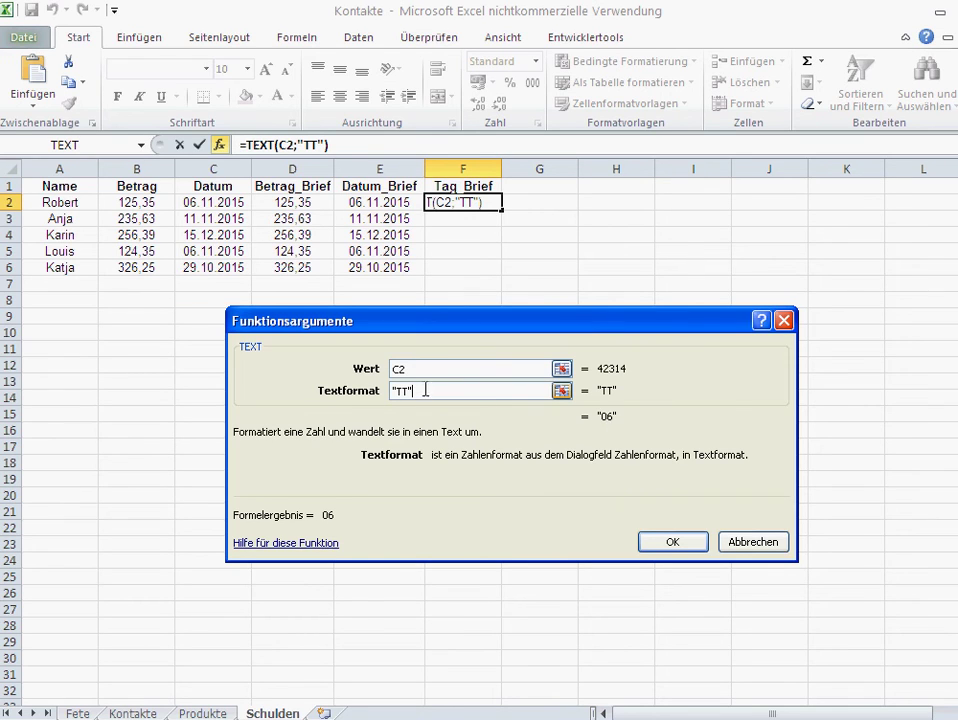
pyautogui.write('T')
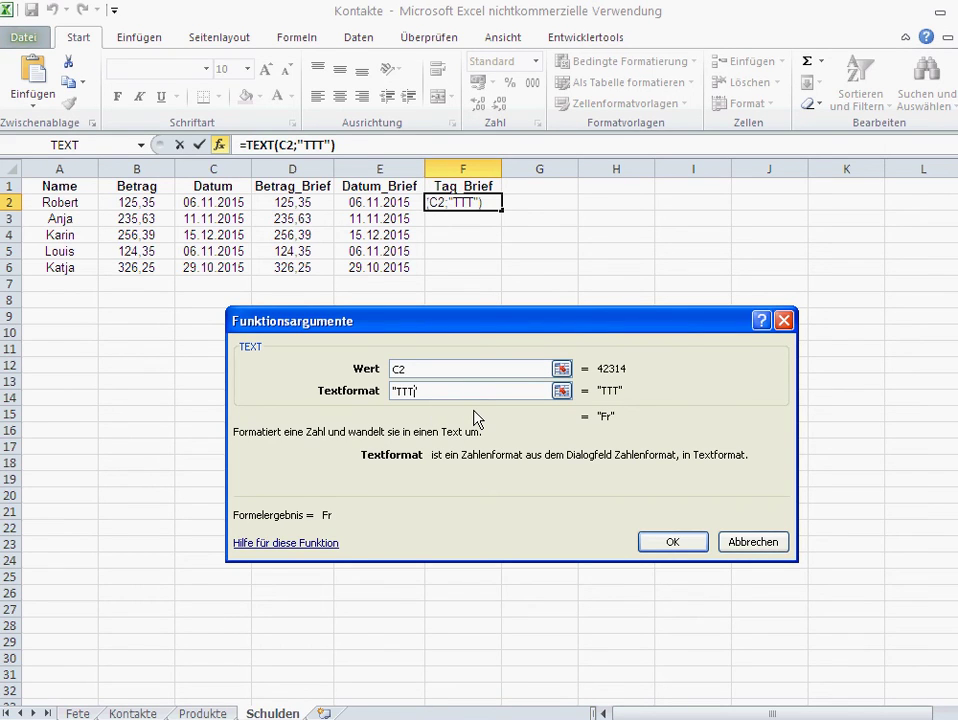
pyautogui.write('T')
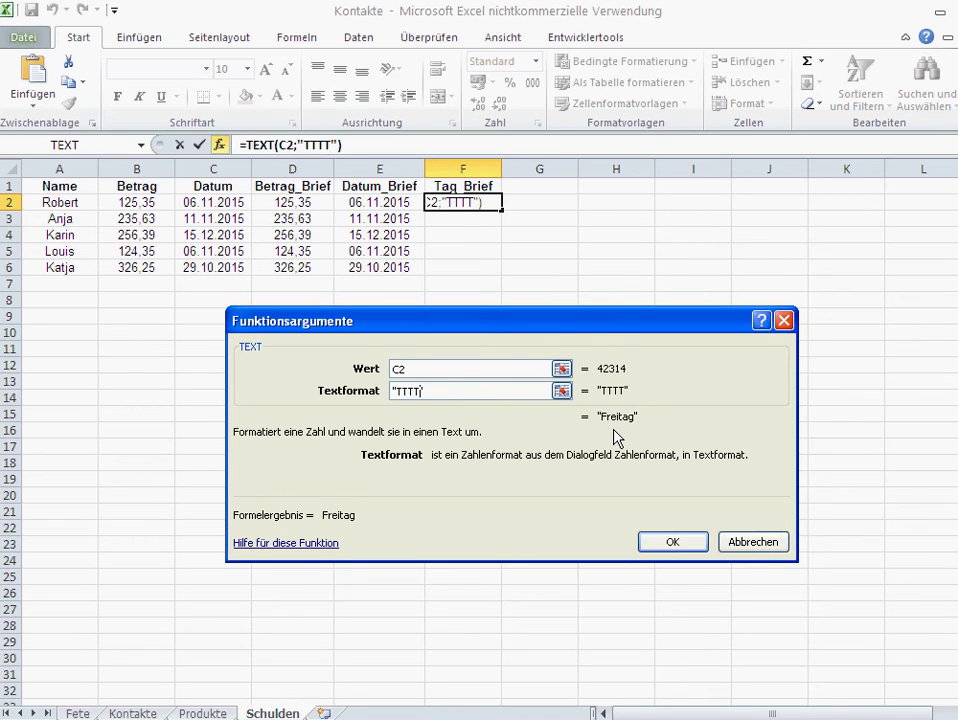
pyautogui.click(664, 543)
# - Fill the weekday formula down to F6 and return to the Word letter
pyautogui.moveTo(501, 209); pyautogui.dragTo(494, 277)
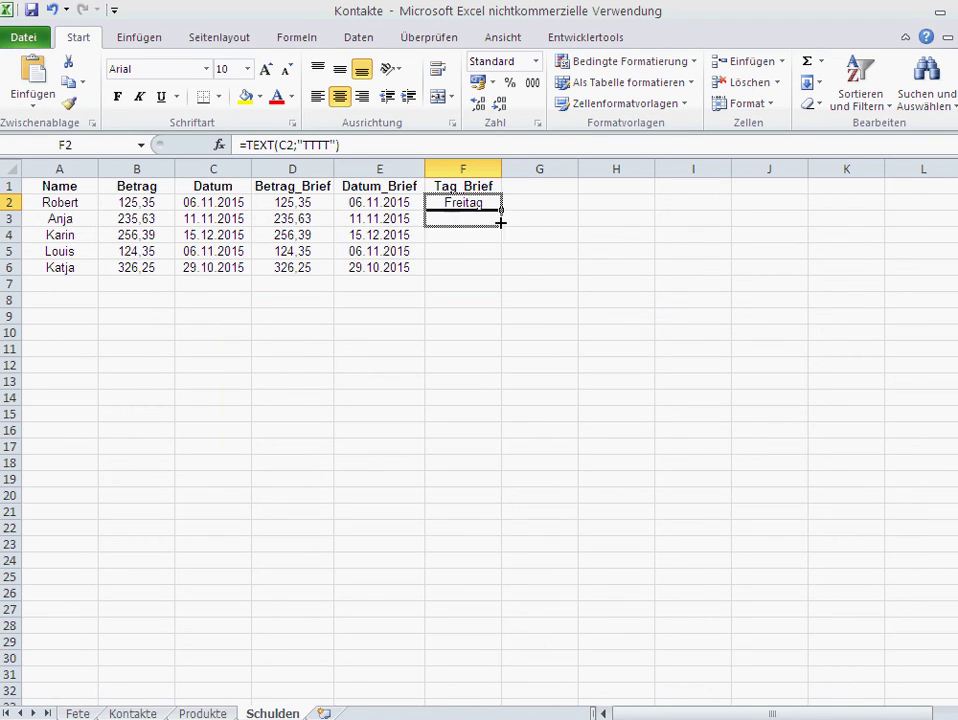
pyautogui.click(460, 314)
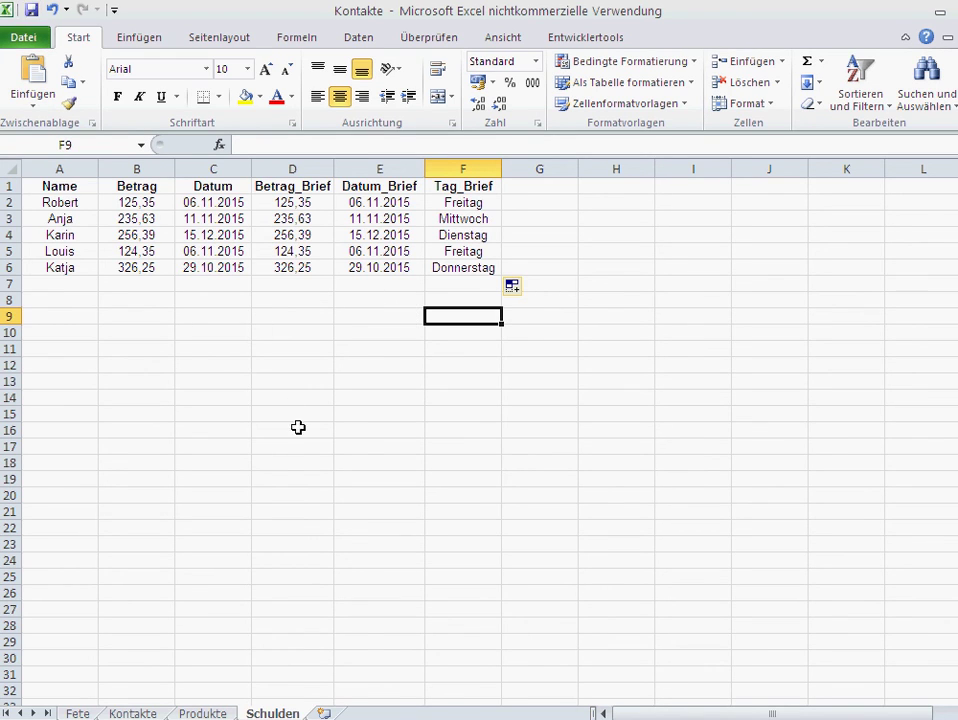
pyautogui.hotkey('alt', 'Tab')
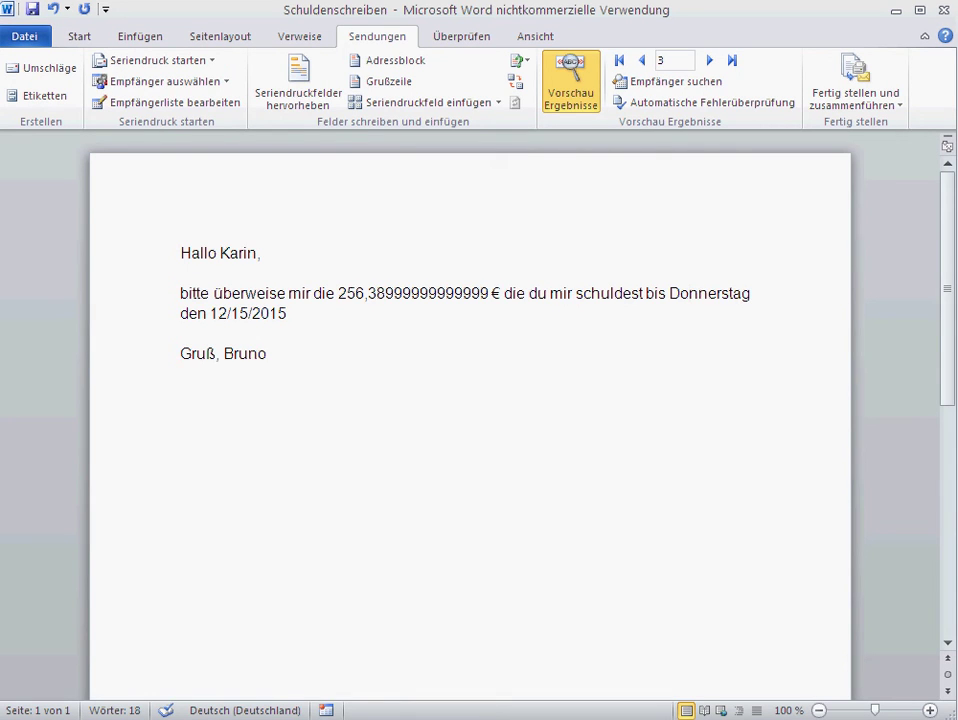
# - Check which merge fields the letter offers, glancing back at the Kontakte workbook
pyautogui.click(499, 104)
pyautogui.click(499, 104)
pyautogui.click(499, 104)
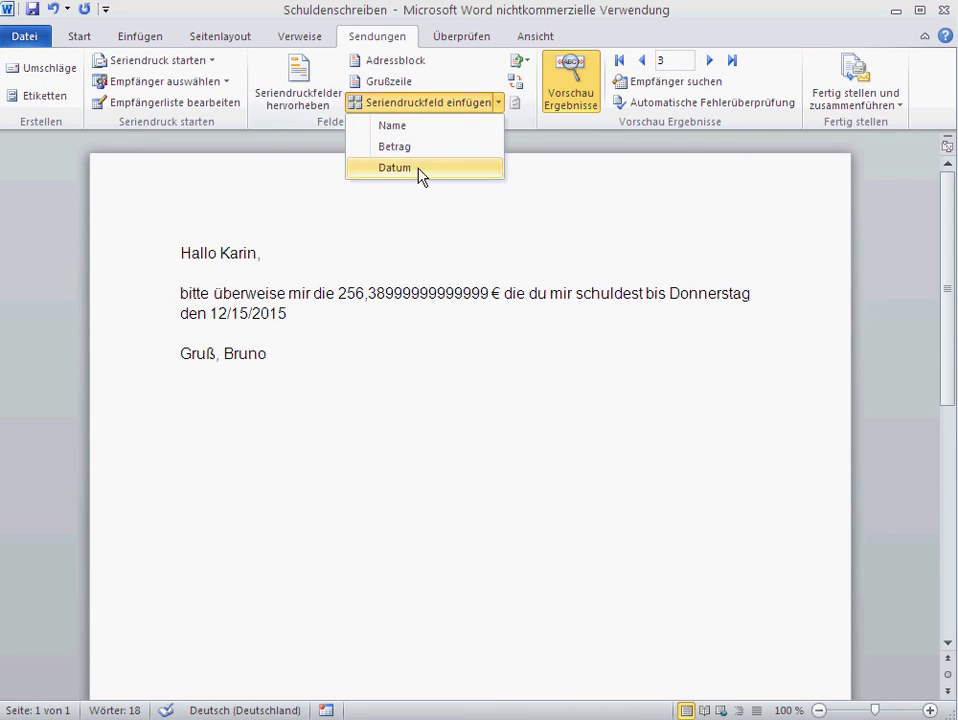
pyautogui.click(413, 457)
pyautogui.hotkey('alt', 'Tab')
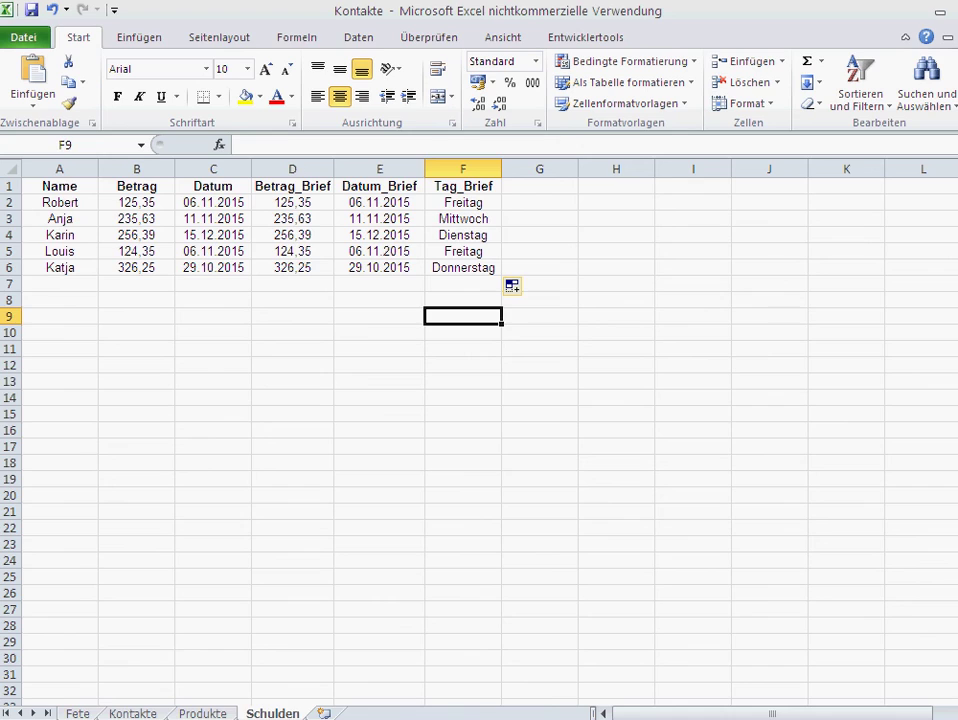
pyautogui.hotkey('alt', 'Tab')
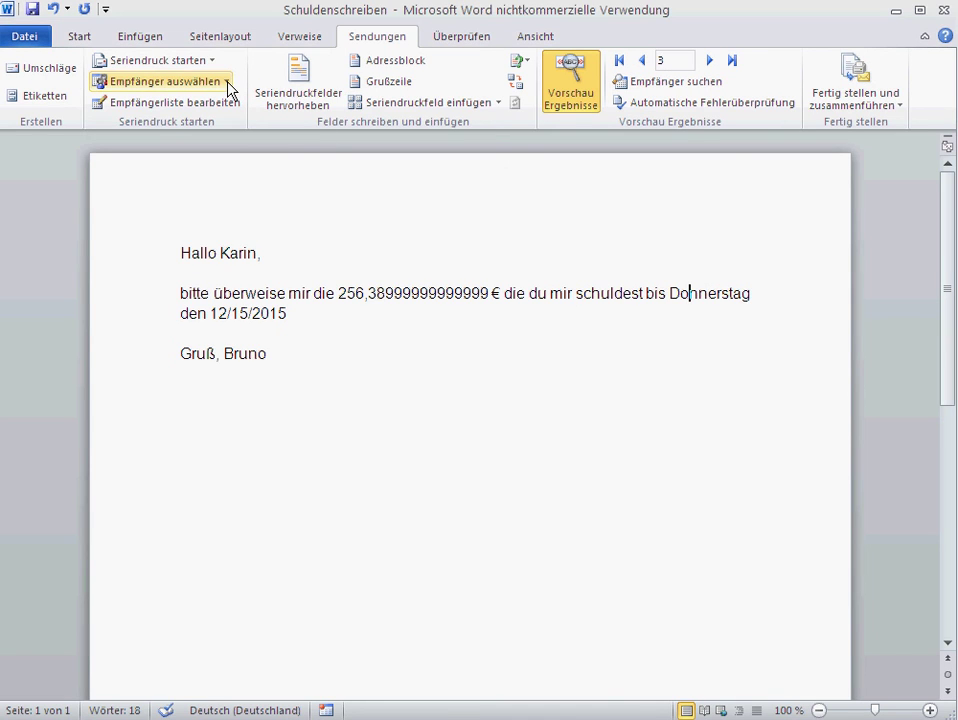
# - Relink the letter's recipient list to the Schulden$ sheet of the Kontakte workbook
pyautogui.click(226, 84)
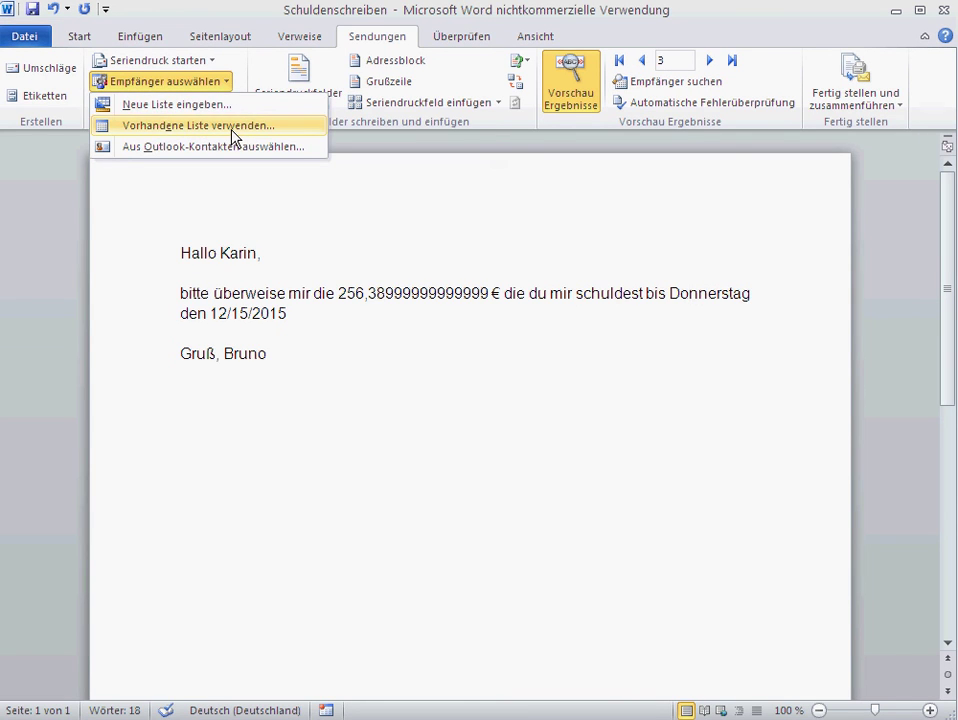
pyautogui.click(236, 127)
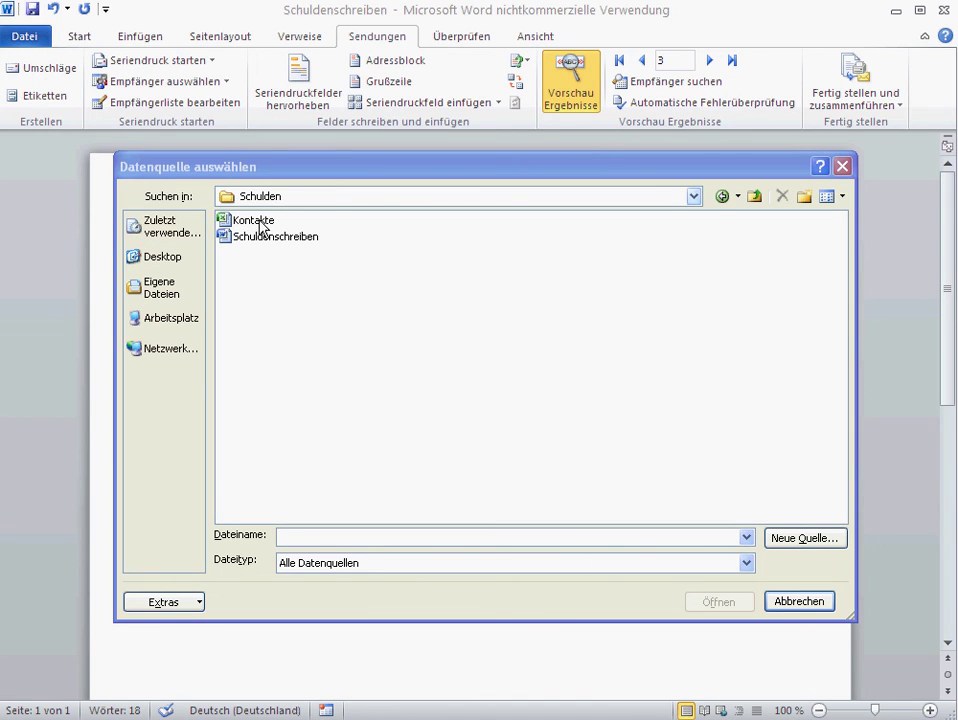
pyautogui.doubleClick(256, 222)
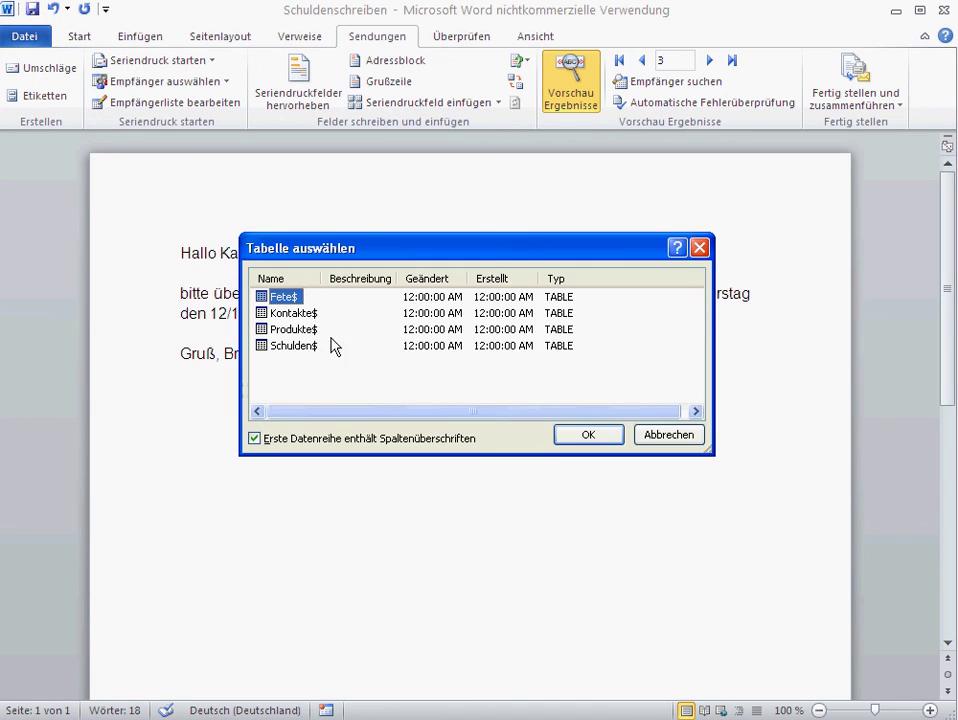
pyautogui.doubleClick(293, 346)
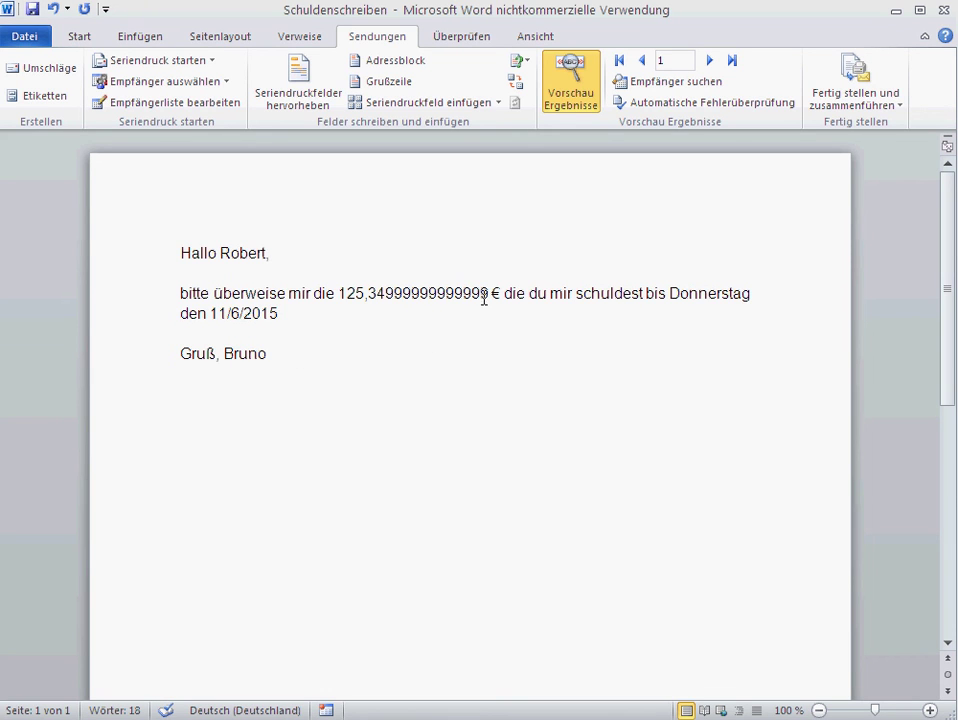
# - Turn off the results preview and replace the Betrag field with Betrag_Brief before the € sign
pyautogui.moveTo(489, 294); pyautogui.dragTo(340, 292)
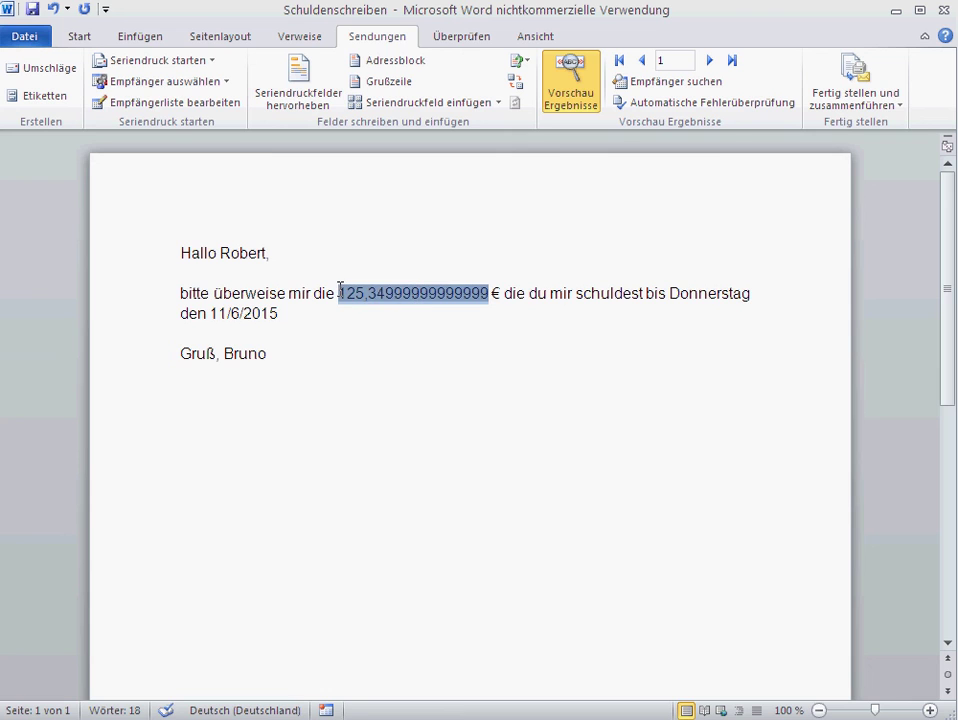
pyautogui.click(532, 314)
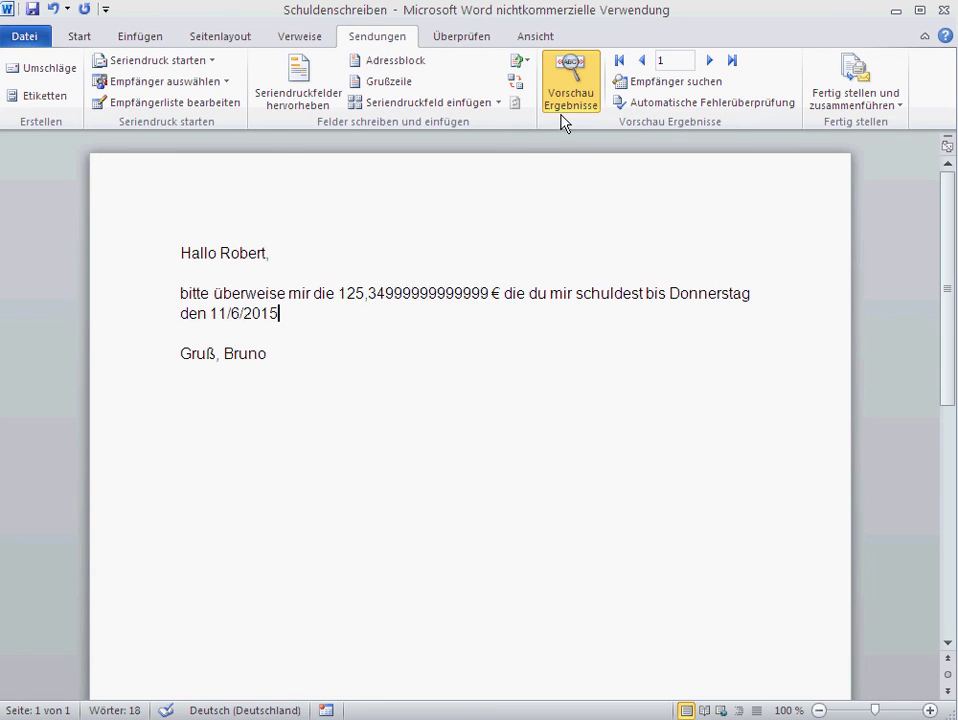
pyautogui.click(565, 100)
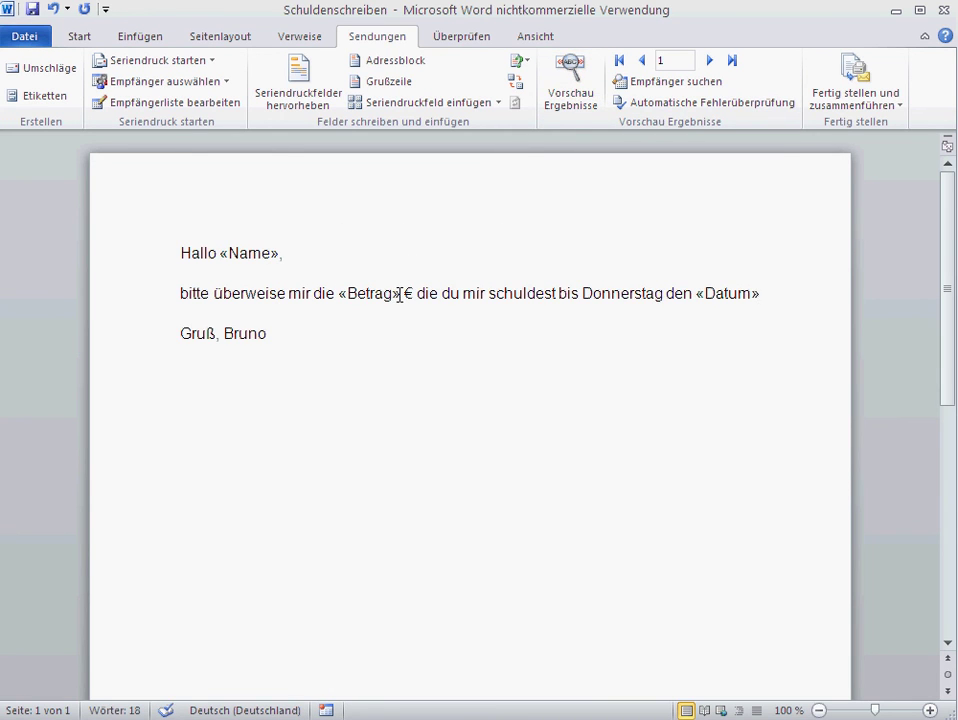
pyautogui.moveTo(400, 295); pyautogui.dragTo(333, 296)
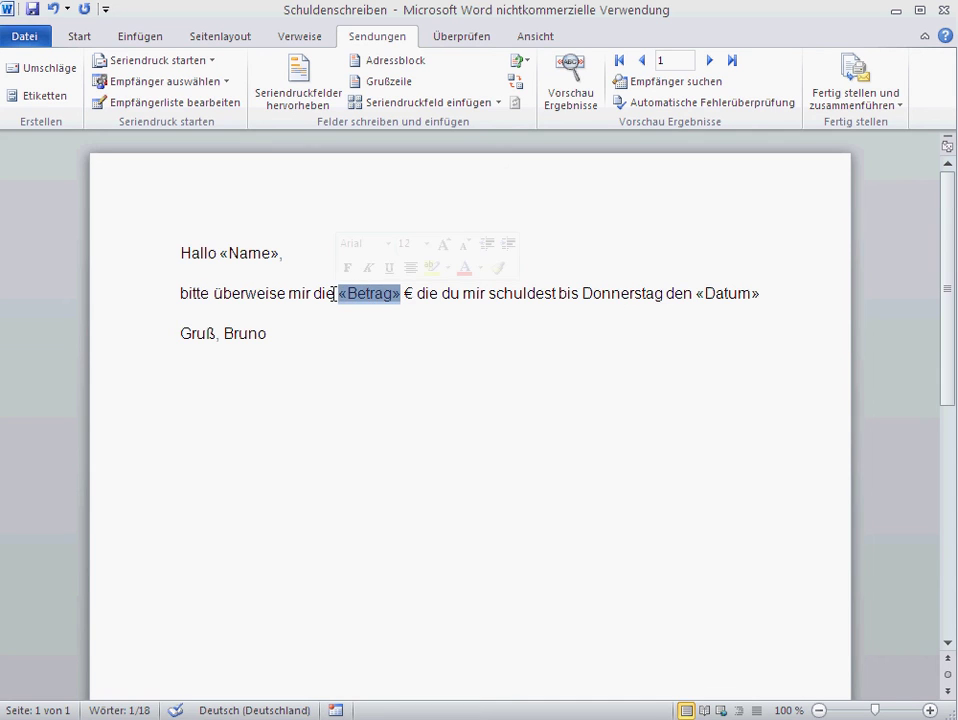
pyautogui.press('Delete')
pyautogui.click(498, 103)
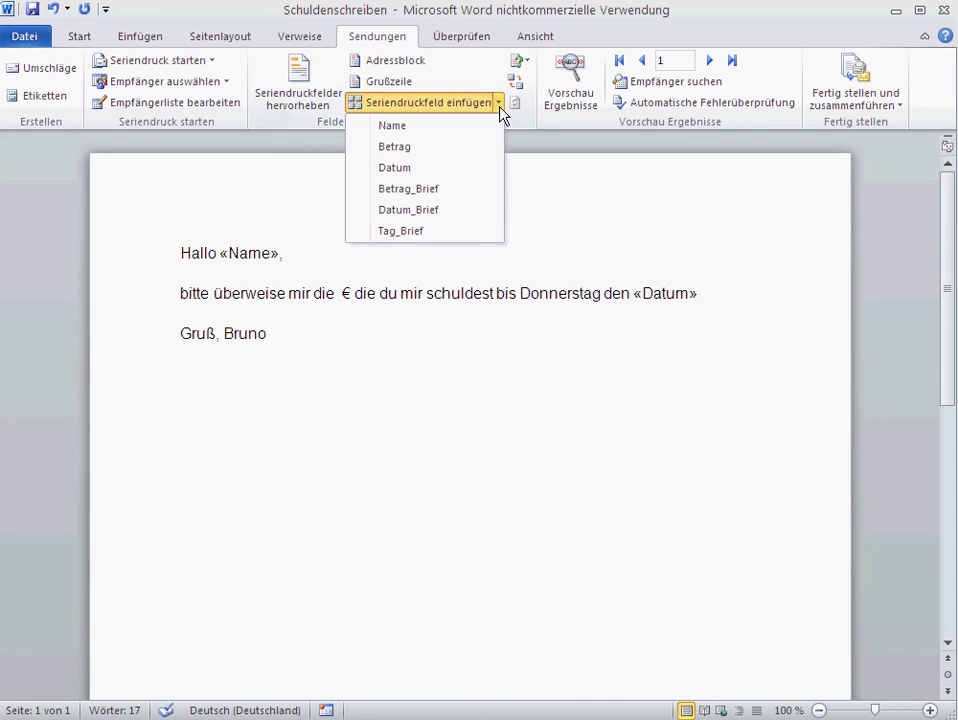
pyautogui.click(440, 190)
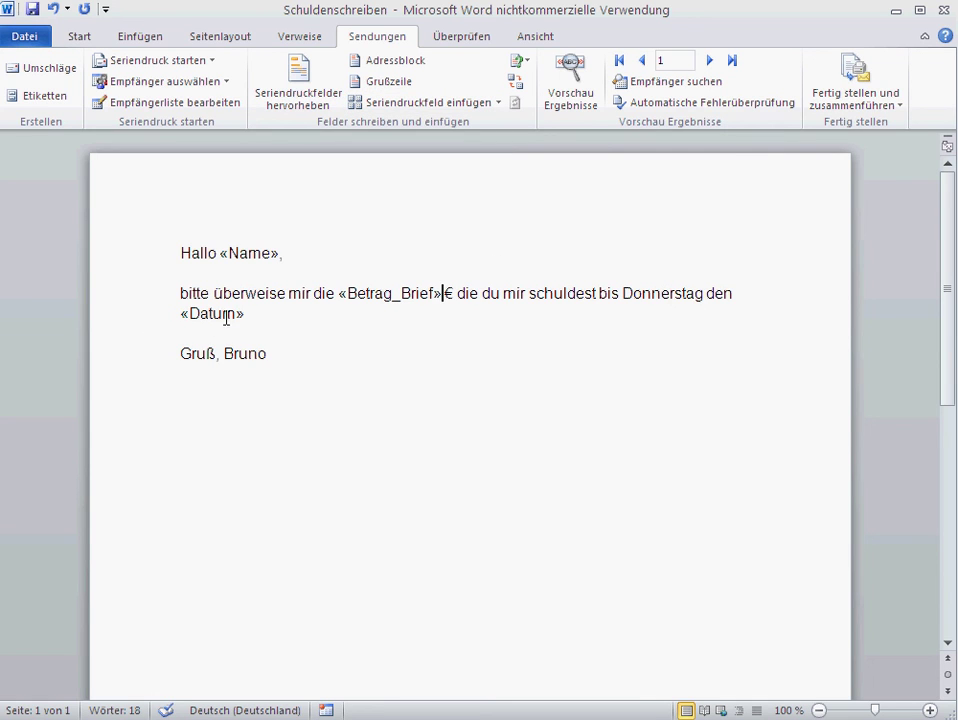
# - Replace the Datum field with Datum_Brief and the fixed word Donnerstag with the Tag_Brief field
pyautogui.moveTo(247, 314); pyautogui.dragTo(180, 314)
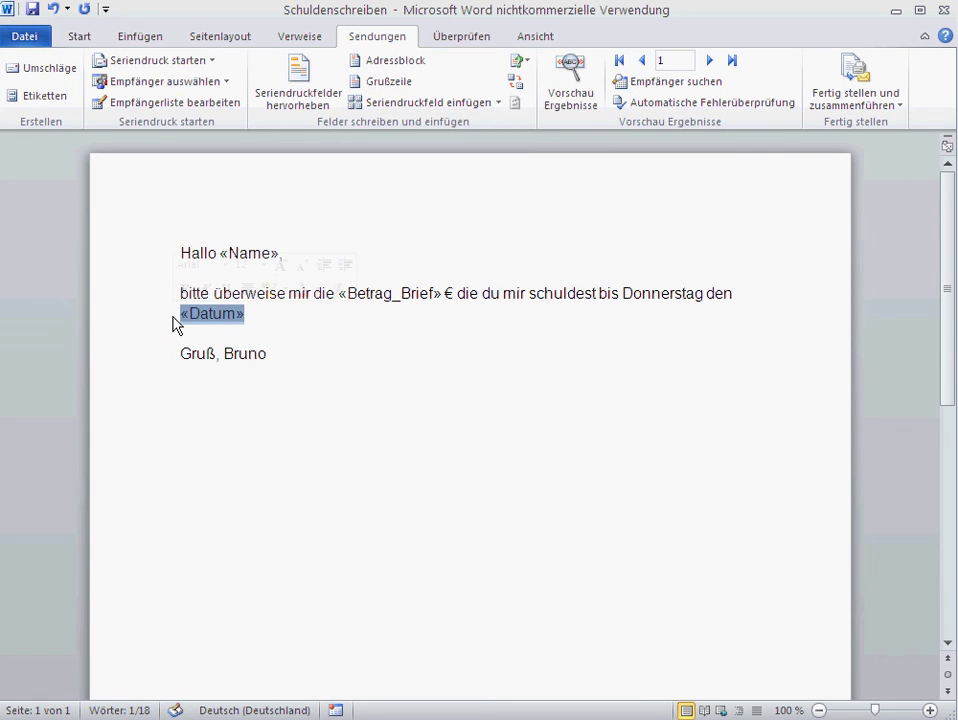
pyautogui.press('BackSpace')
pyautogui.click(498, 102)
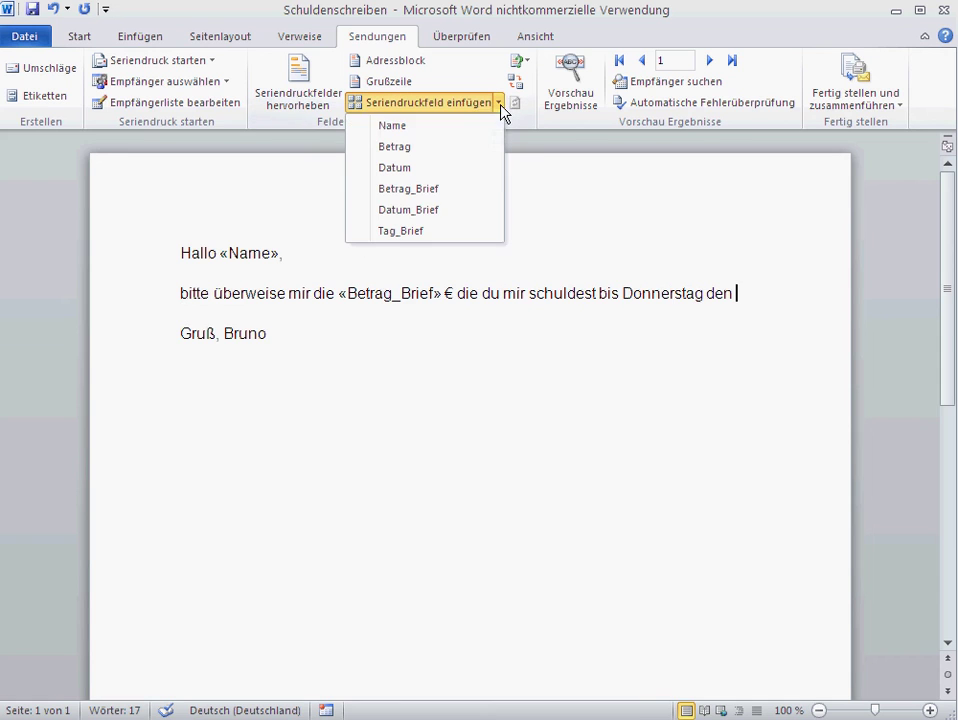
pyautogui.click(428, 210)
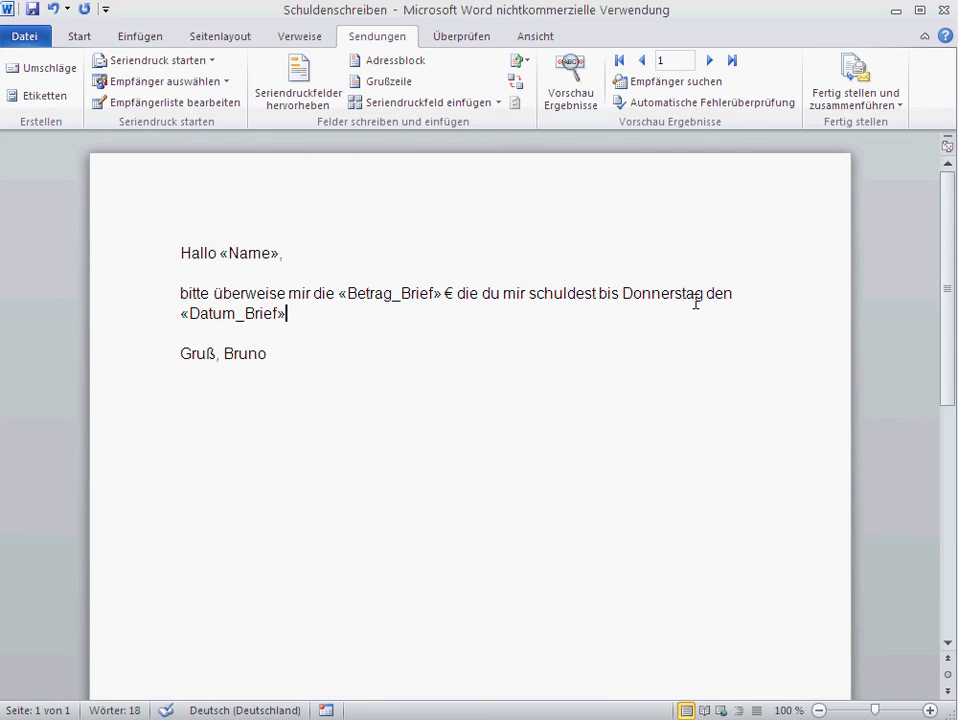
pyautogui.moveTo(702, 293); pyautogui.dragTo(622, 293)
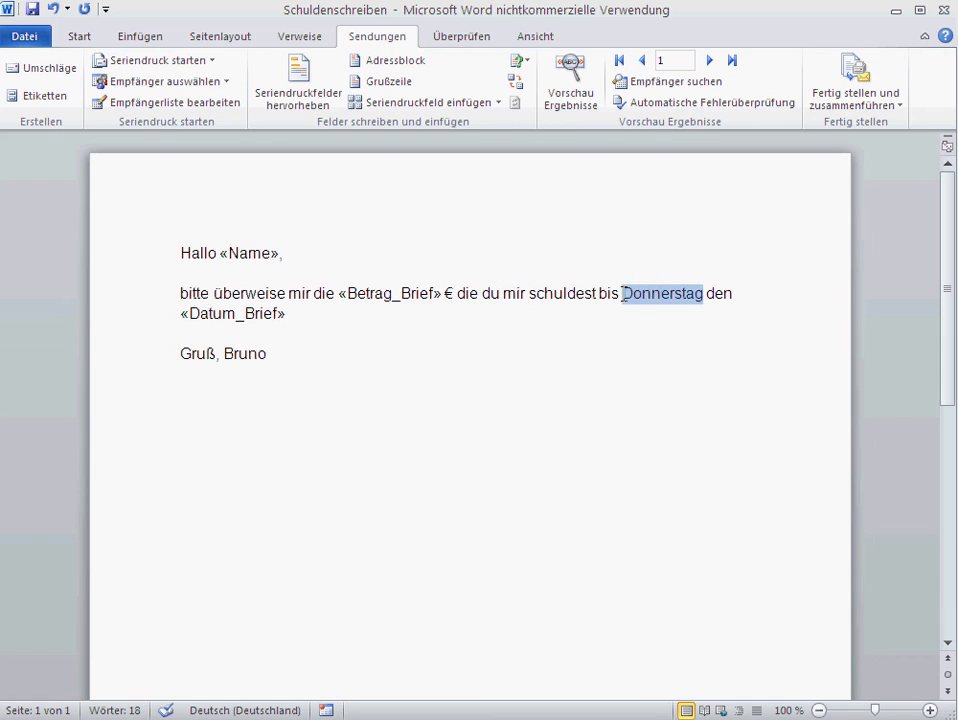
pyautogui.click(498, 102)
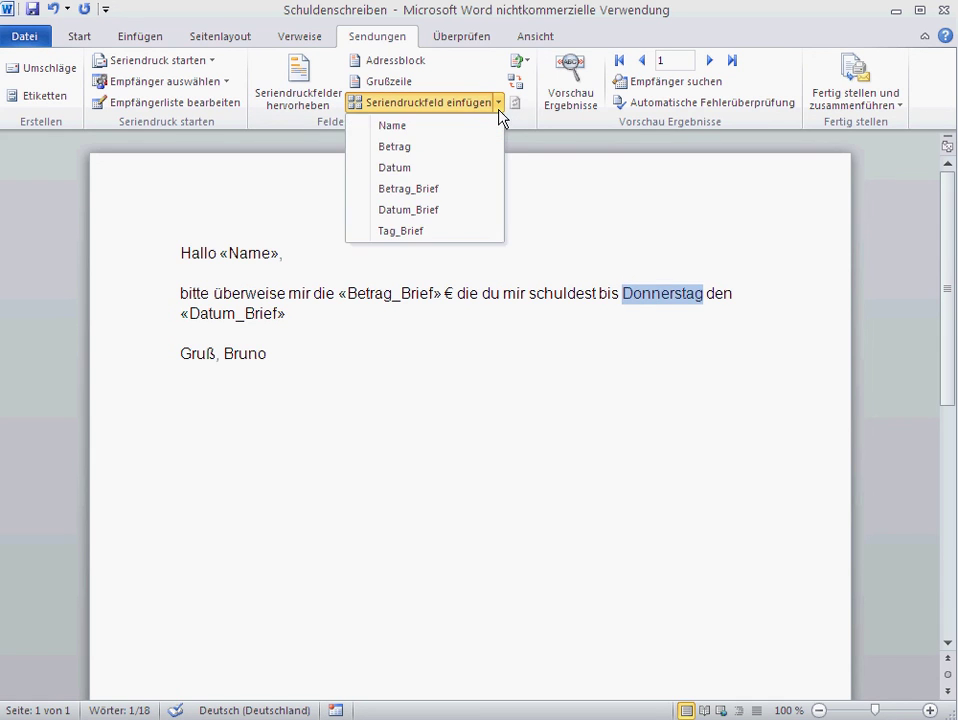
pyautogui.click(424, 231)
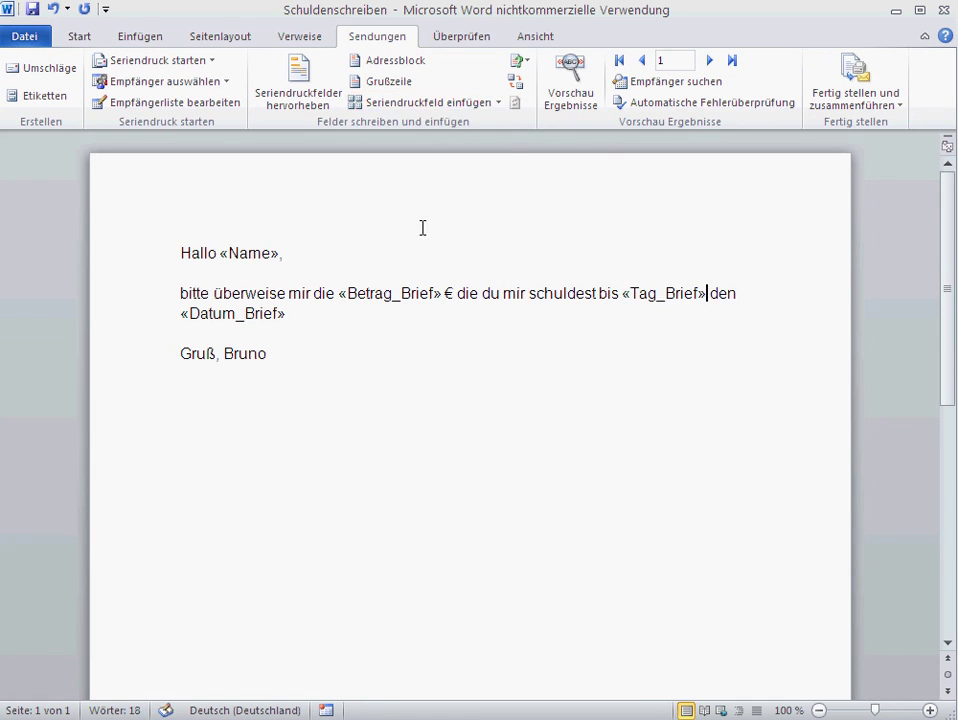
# - Preview results and page through recipients, ending on recipient 2 showing 235,63 € due Mittwoch den 11.11.2015
pyautogui.click(576, 80)
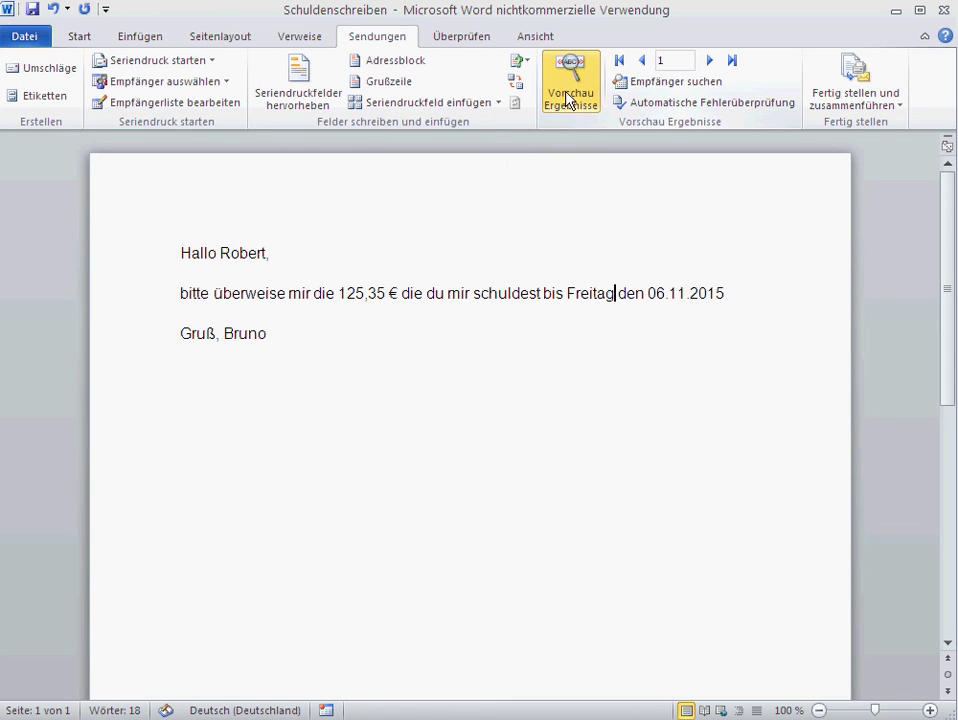
pyautogui.click(709, 62)
pyautogui.click(709, 62)
pyautogui.click(710, 62)
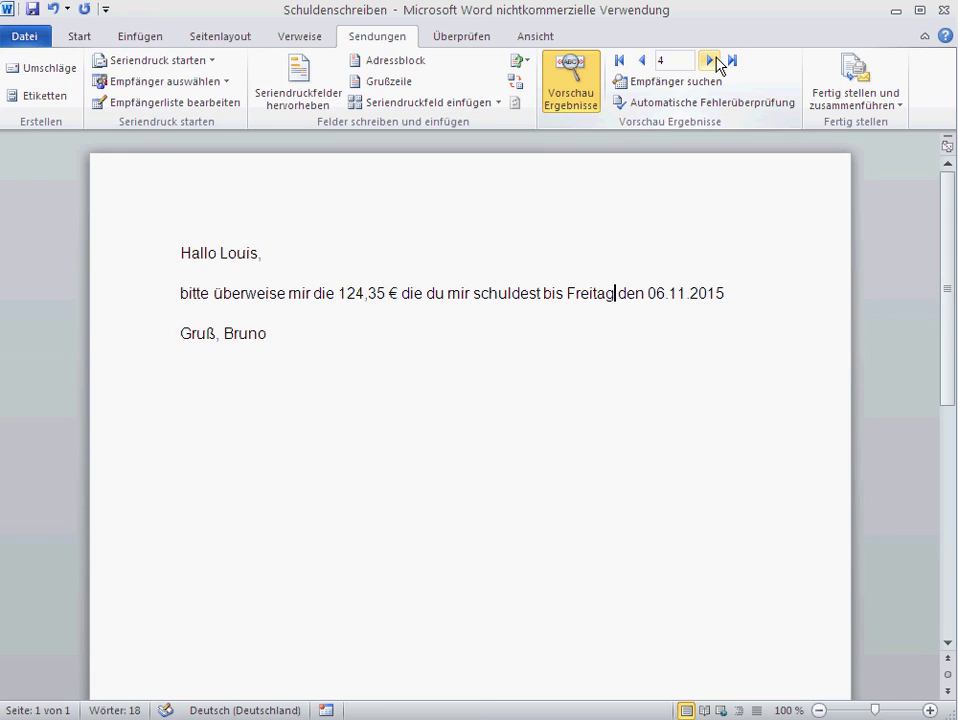
pyautogui.click(712, 61)
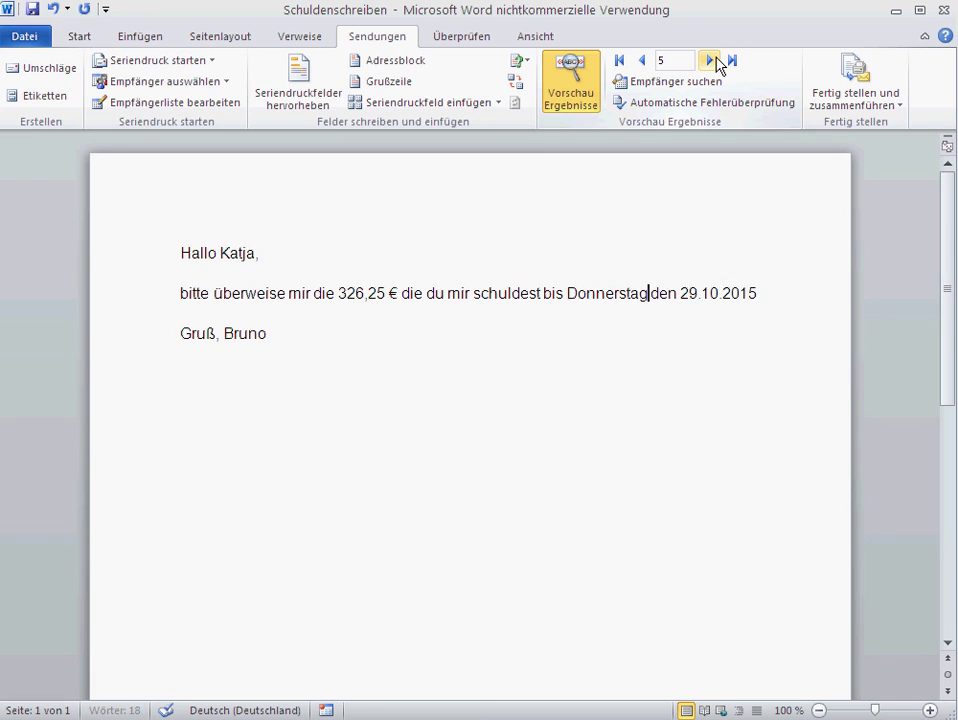
pyautogui.click(642, 61)
pyautogui.click(643, 62)
pyautogui.click(643, 62)
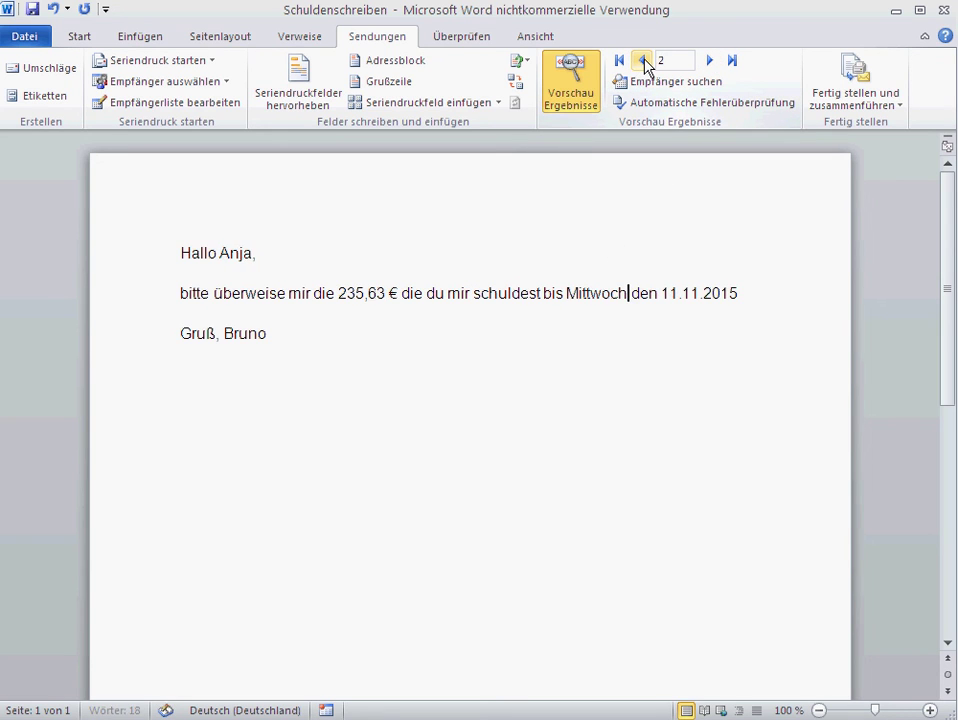